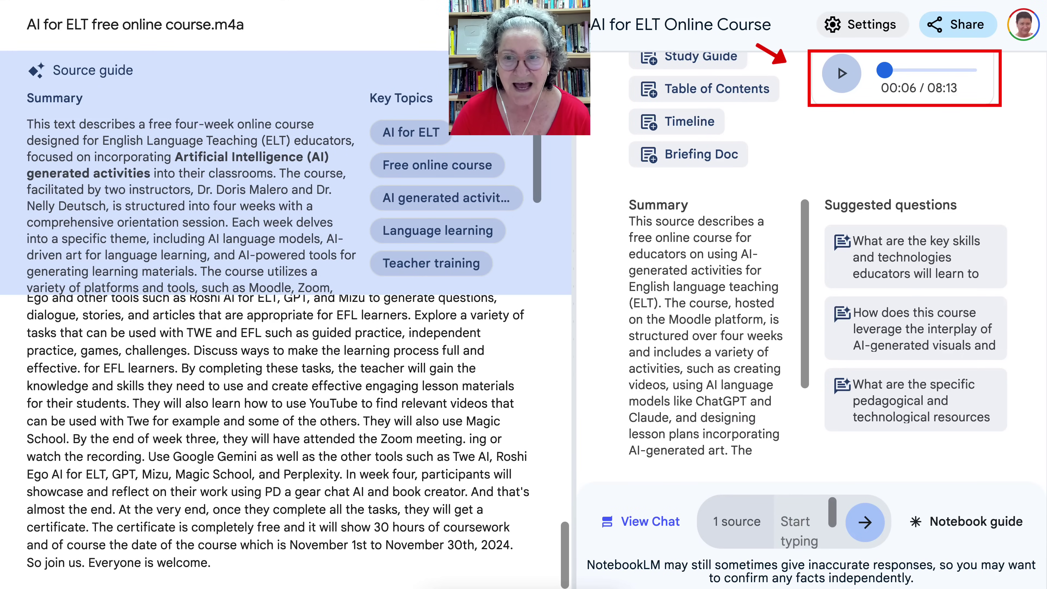
Step: Play a few seconds of the audio overview and review the source guide's summary and the transcript of the course recording
key("space")
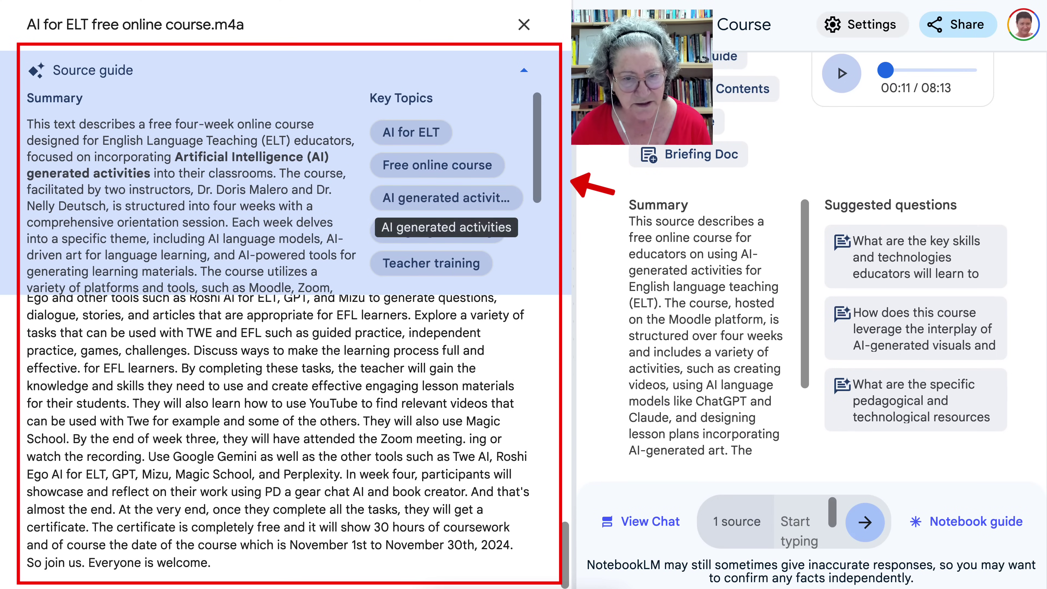
scroll(284, 193, "down", 4)
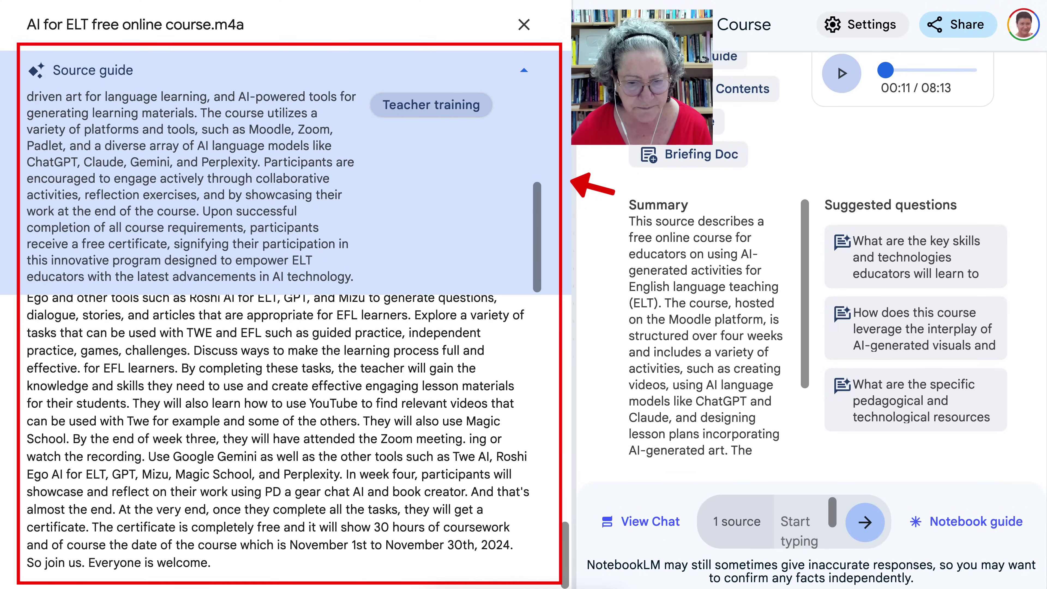
scroll(285, 441, "up", 10)
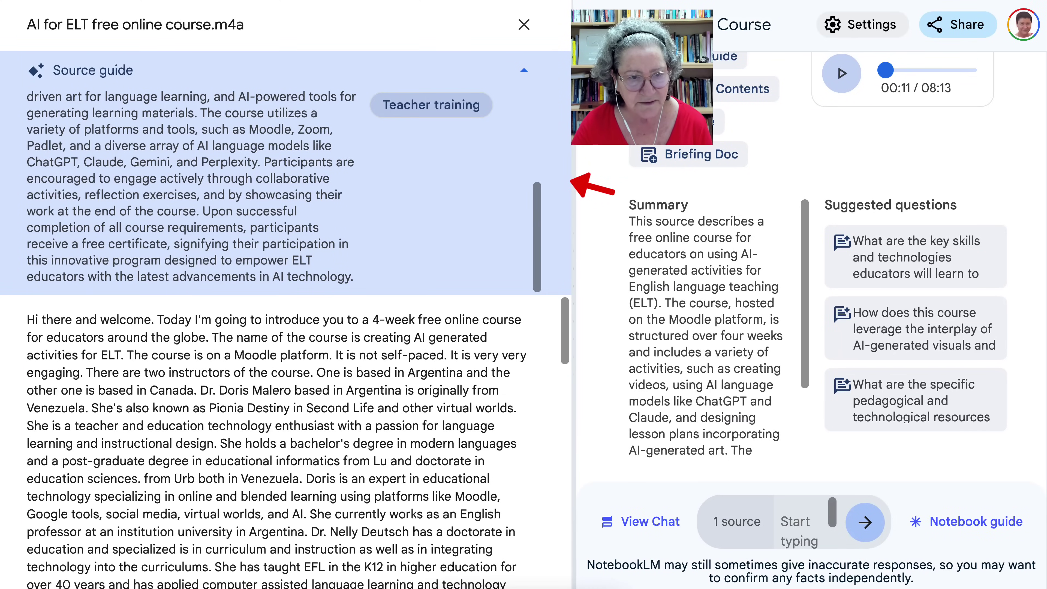
scroll(569, 183, "up", 1)
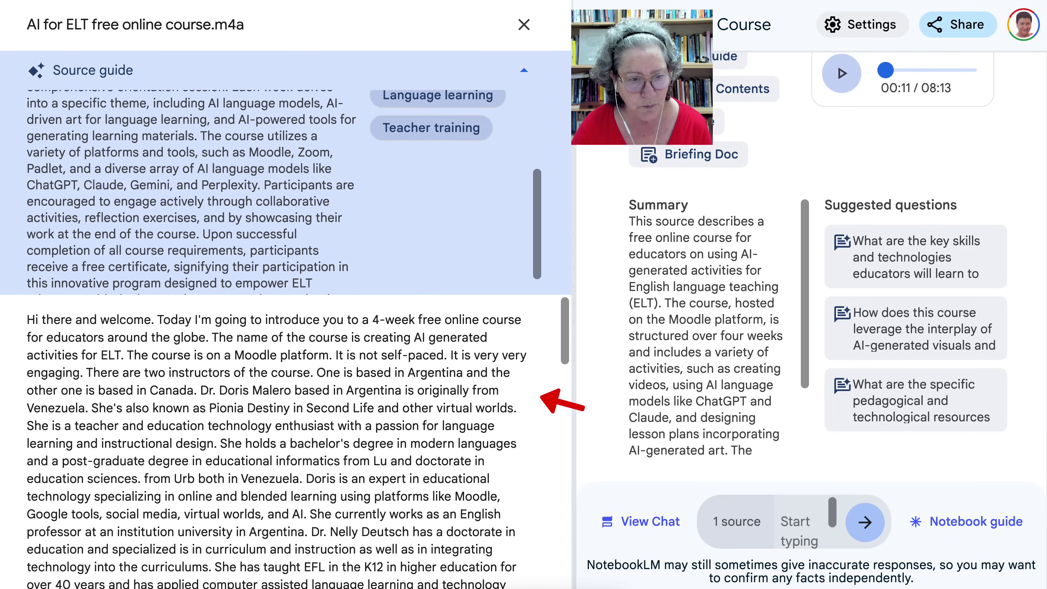
scroll(276, 441, "down", 10)
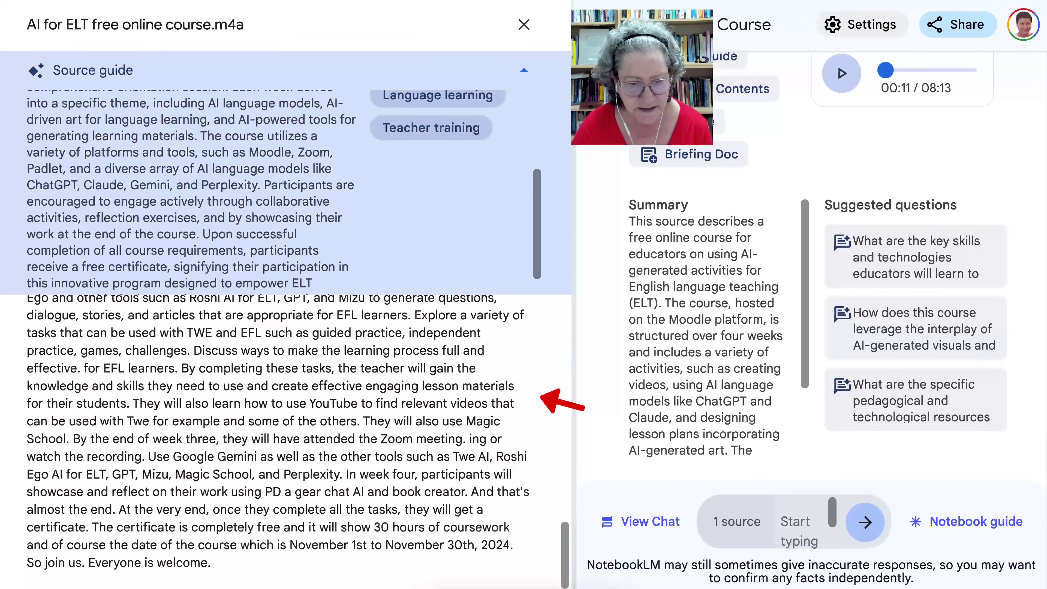
scroll(276, 441, "up", 9)
scroll(276, 441, "up", 2)
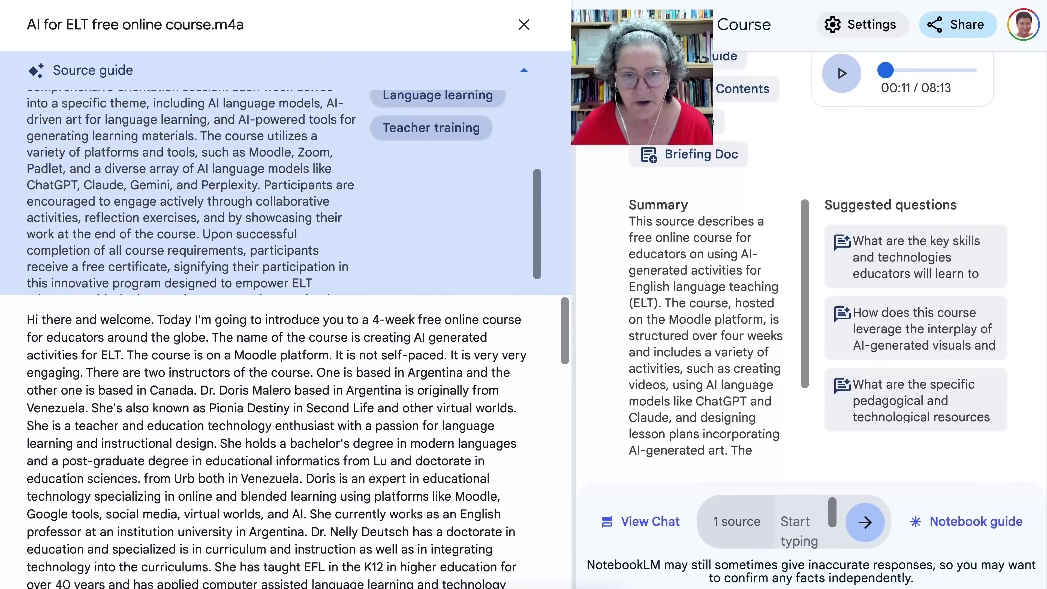
scroll(437, 173, "up", 4)
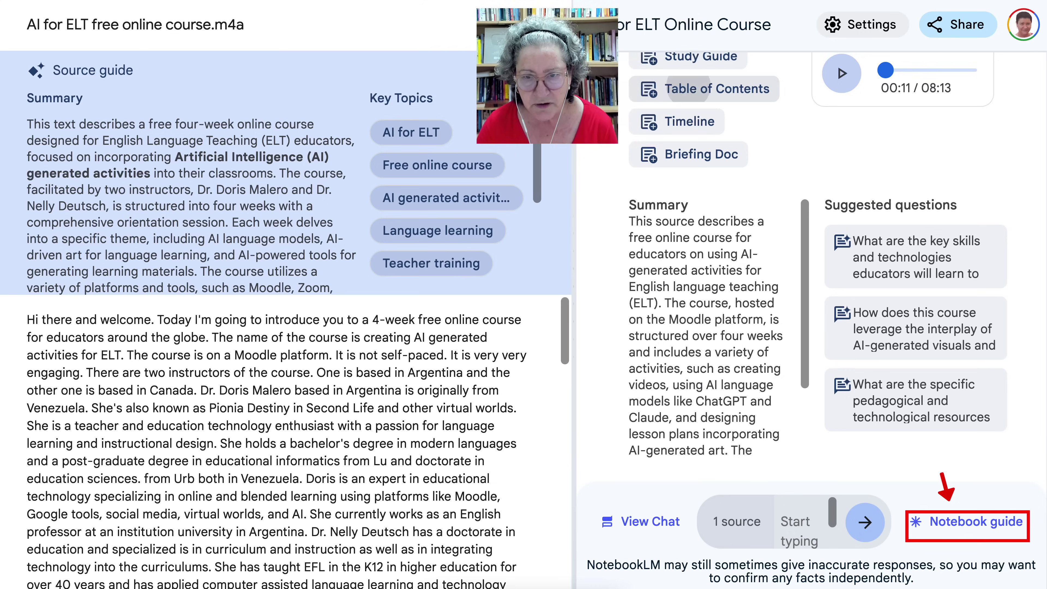
Step: Generate a table of contents from the source and look over the resulting saved note
left_click(671, 89)
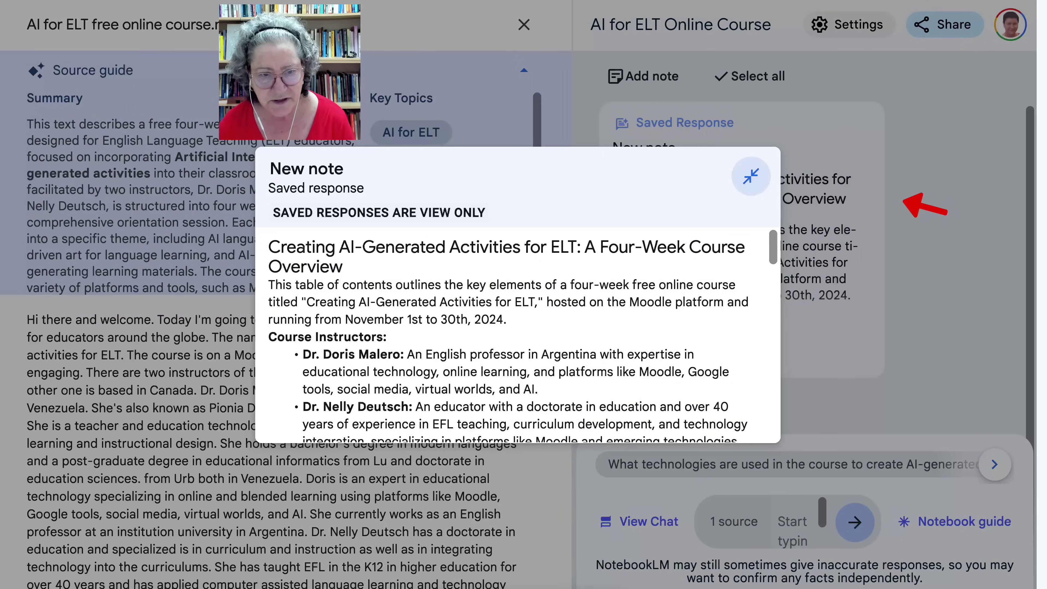
scroll(516, 336, "down", 2)
scroll(517, 336, "down", 6)
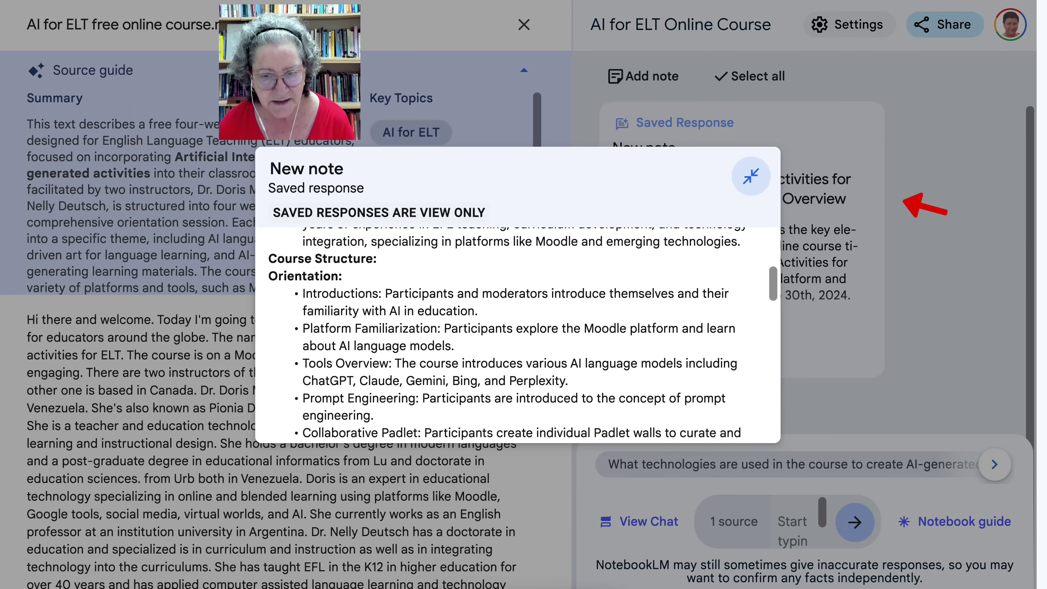
scroll(517, 336, "up", 6)
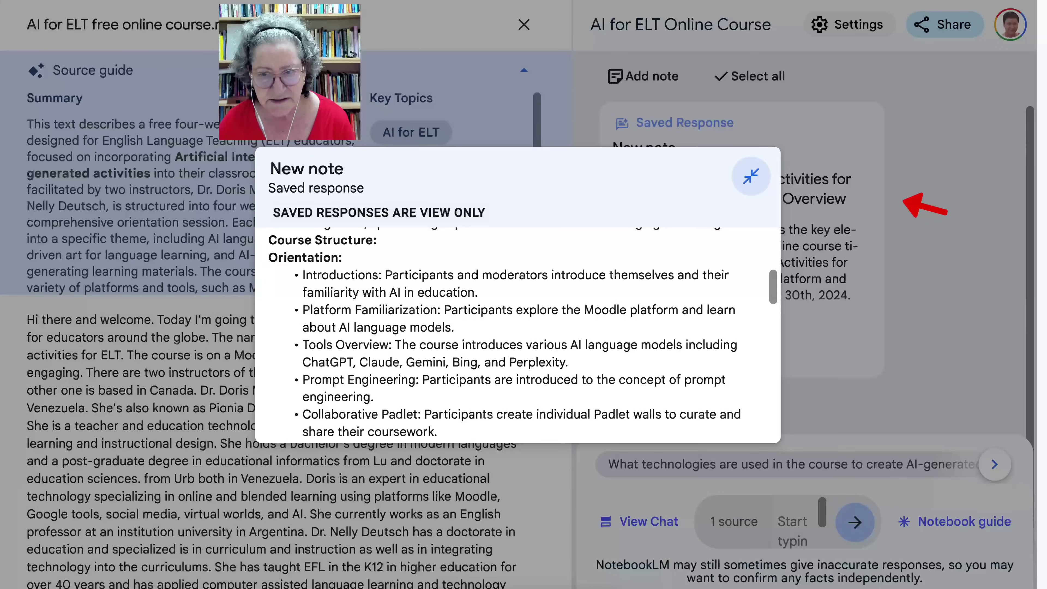
left_click(903, 202)
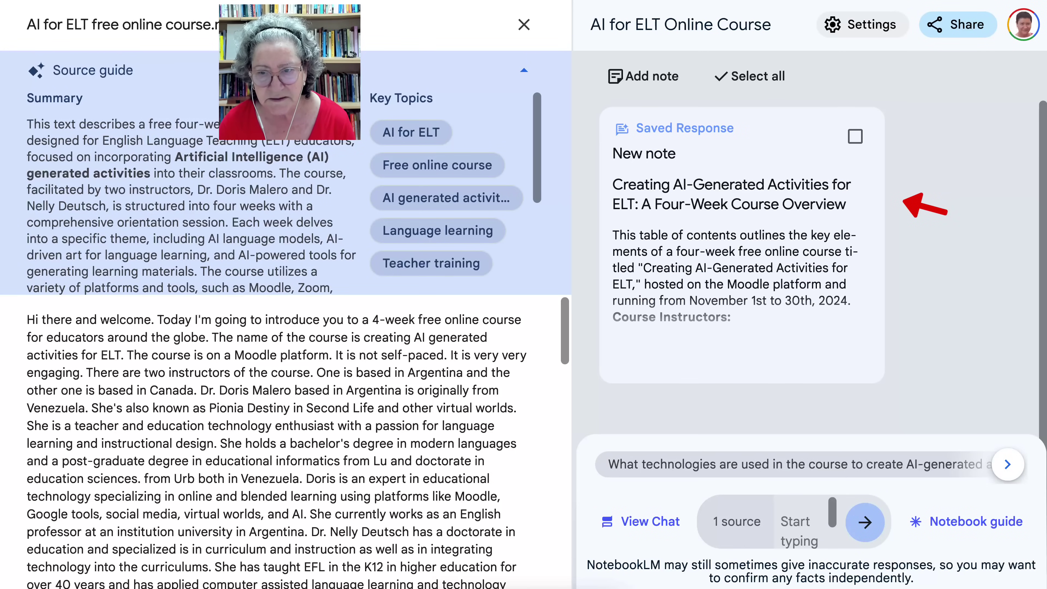
Step: Reopen the table of contents note, read it through to the Week Four section, and collapse it
scroll(903, 202, "down", 1)
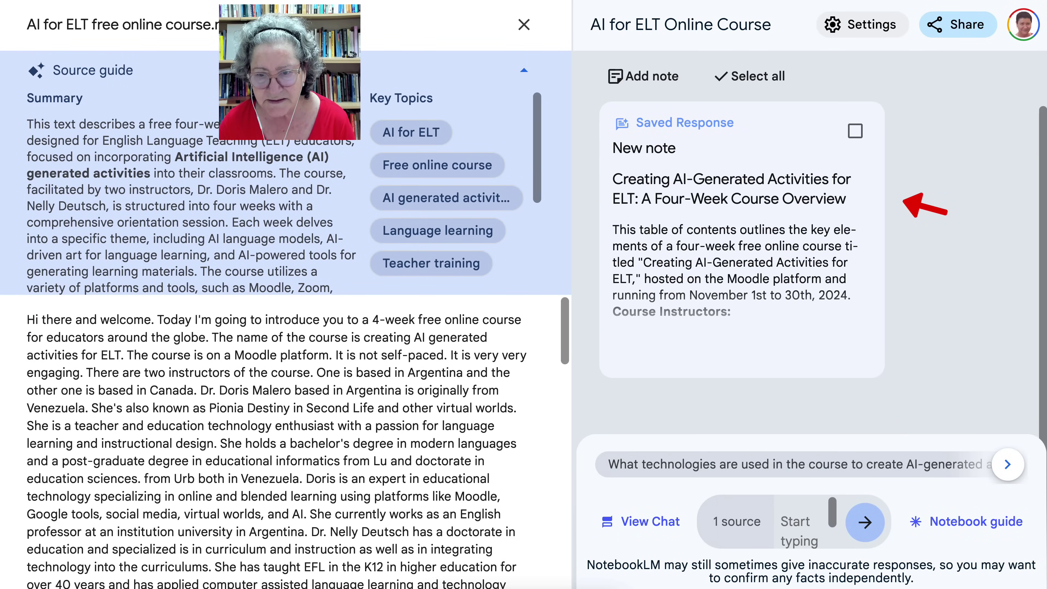
left_click(740, 239)
scroll(517, 336, "down", 16)
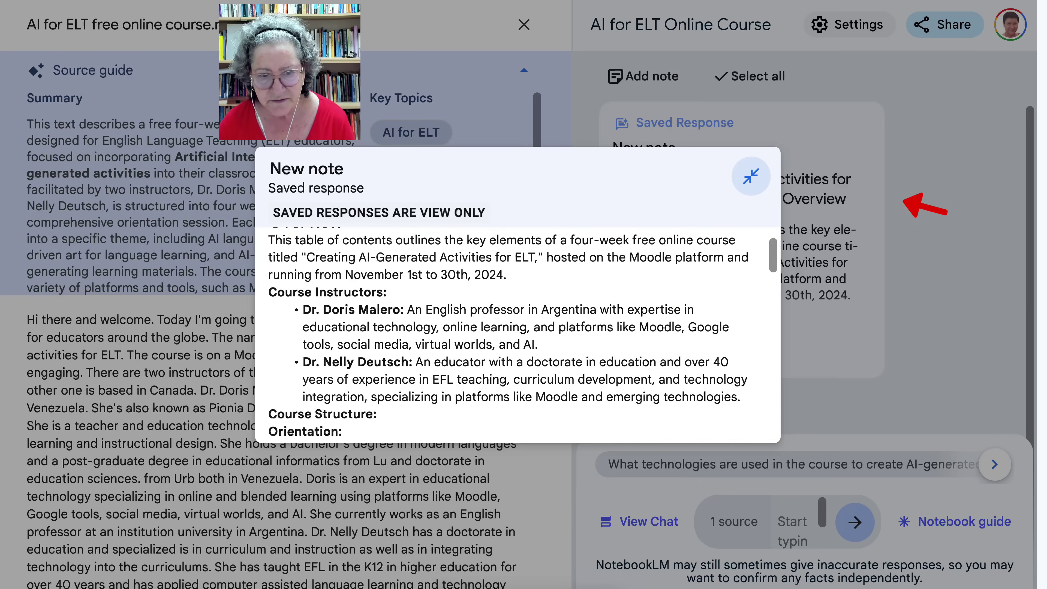
scroll(517, 334, "down", 7)
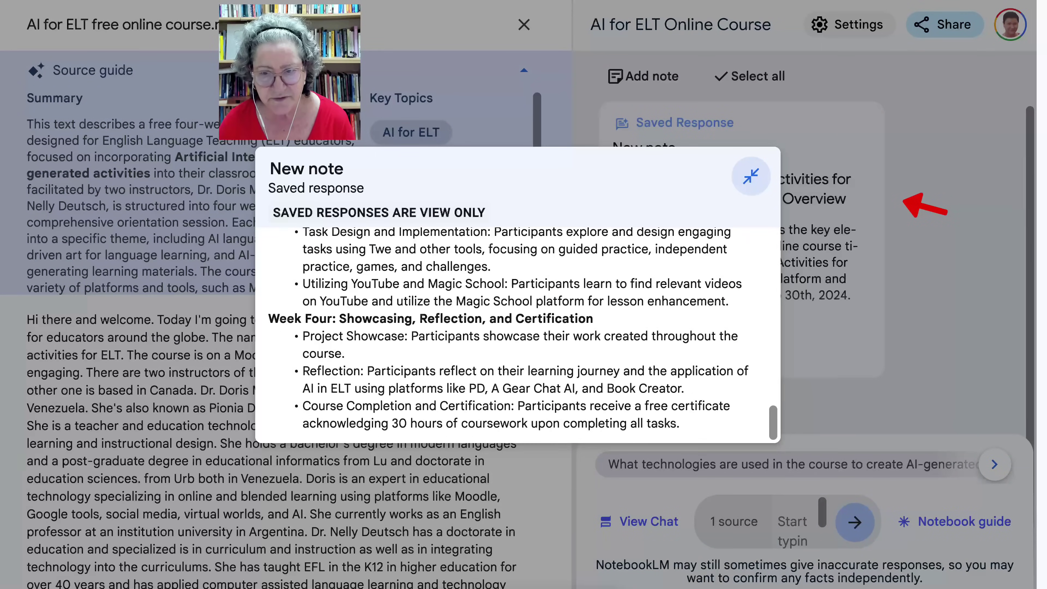
left_click(751, 176)
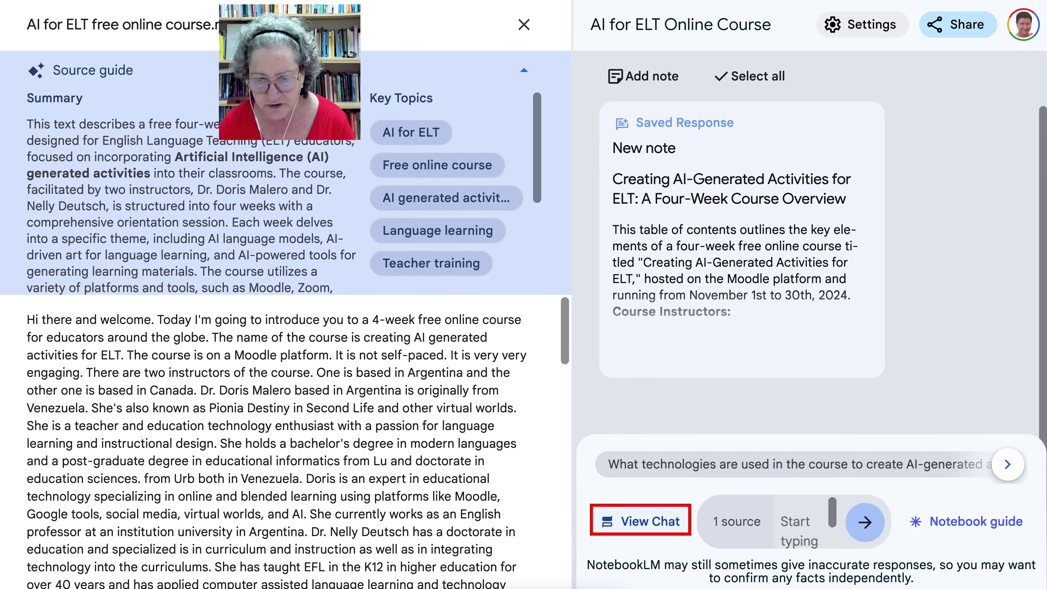
Step: Save the chat answer about who the course is for as a note and browse the suggested questions
left_click(639, 521)
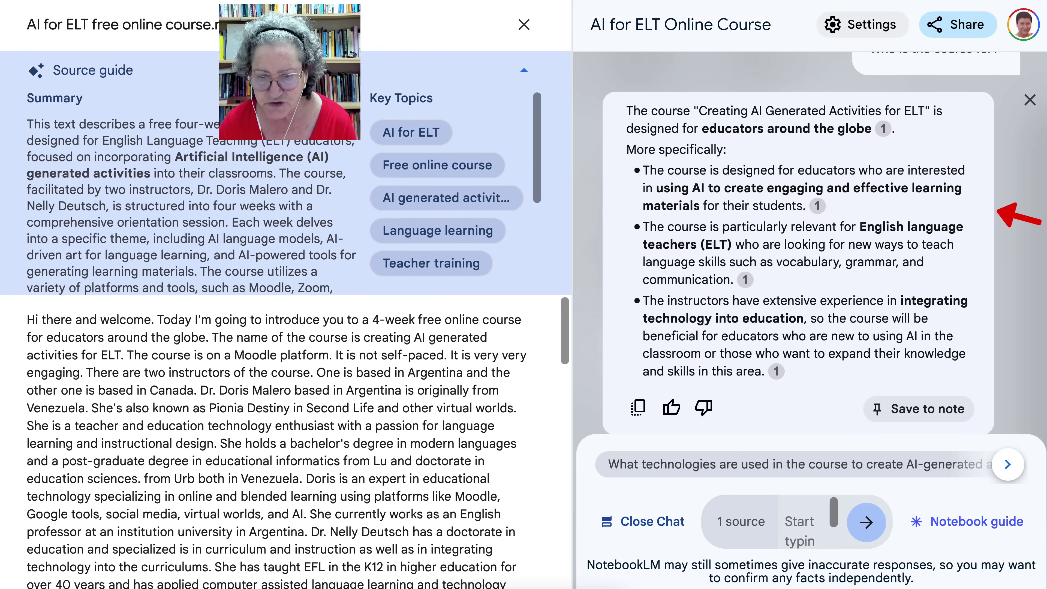
left_click(918, 408)
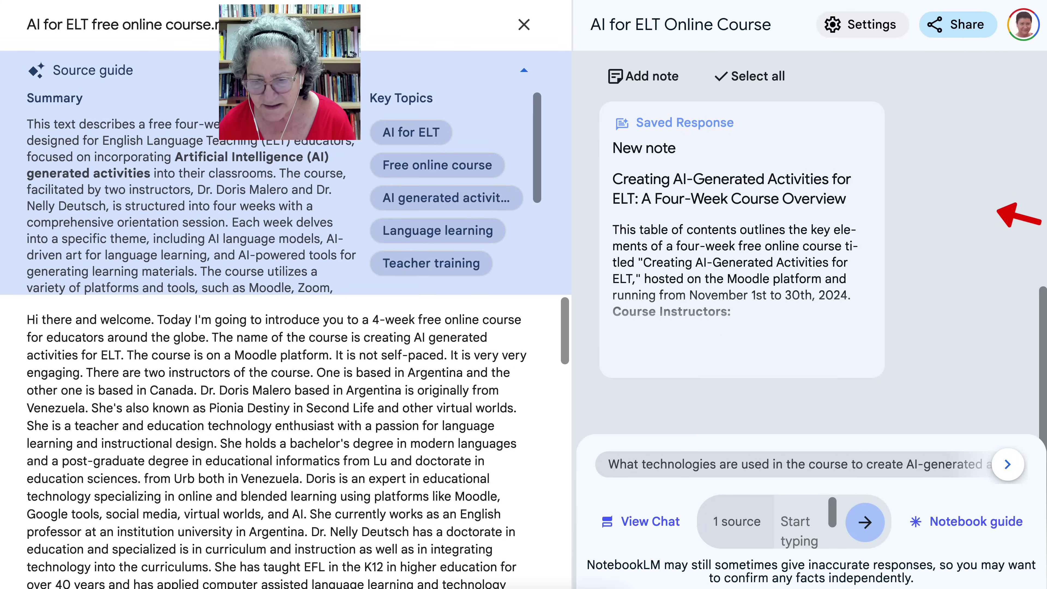
scroll(805, 521, "down", 1)
left_click(1007, 464)
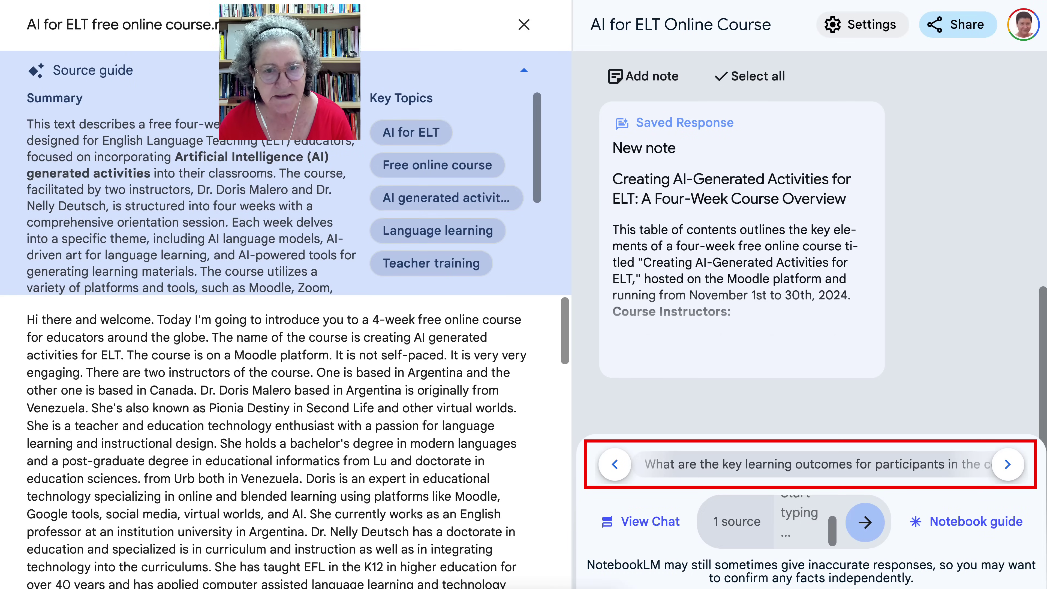
Step: Close the source view and read the saved note about the course's intended audience
left_click(524, 24)
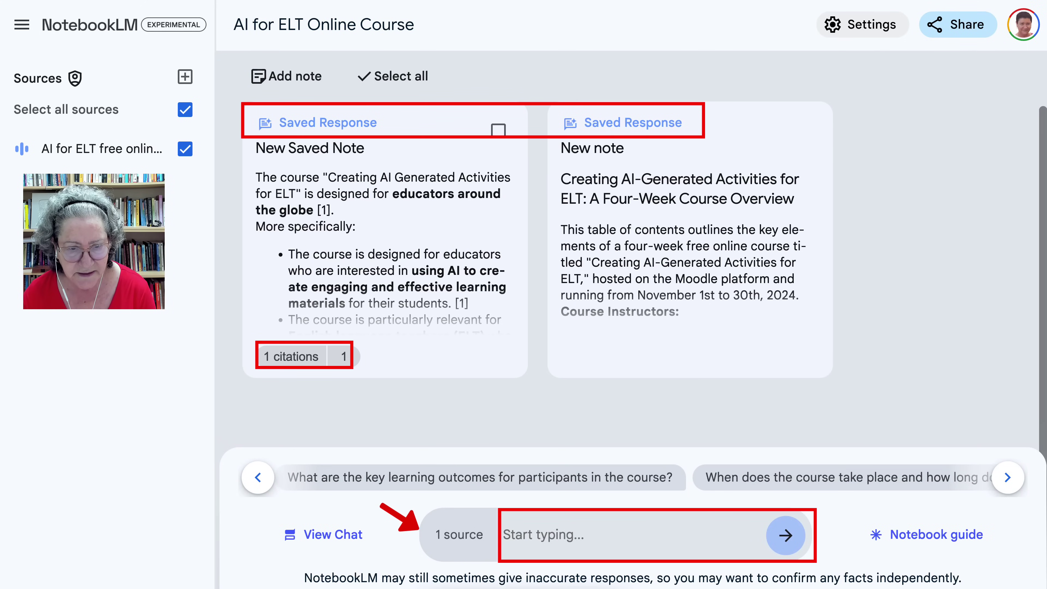
left_click(385, 239)
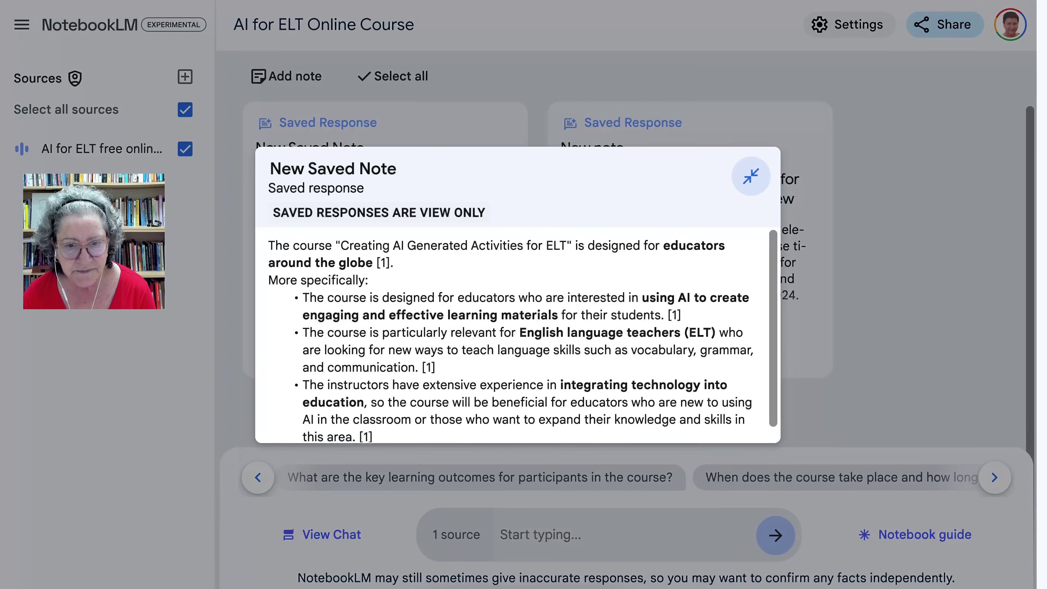
scroll(515, 334, "down", 1)
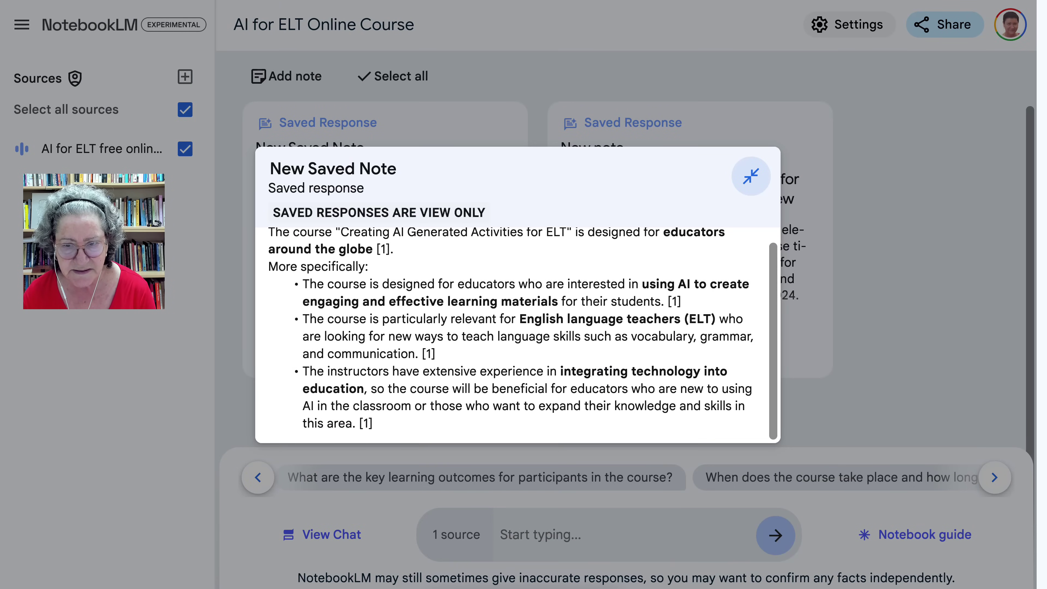
left_click(750, 175)
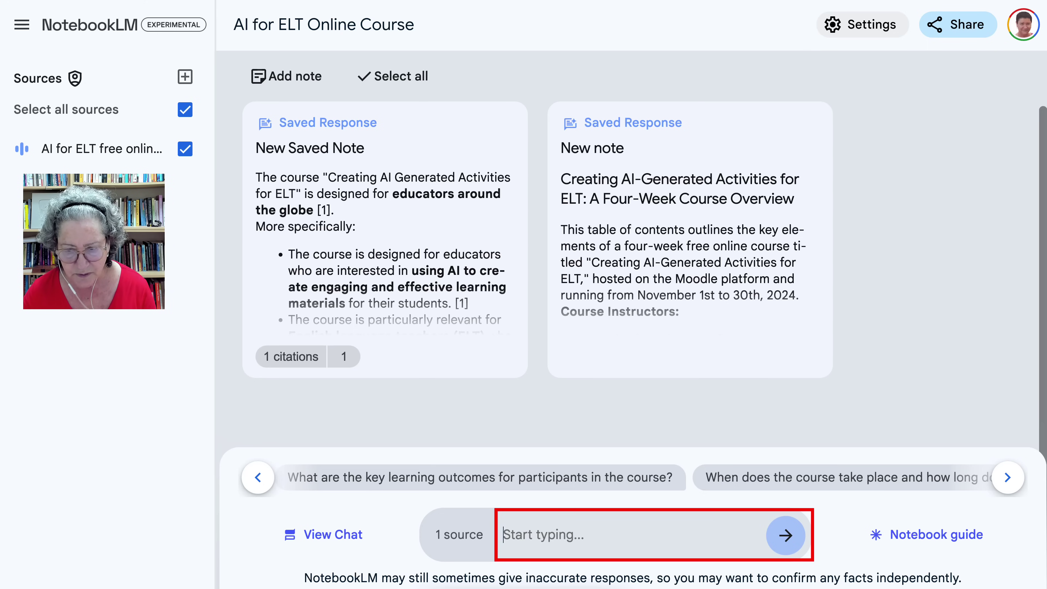
Step: Ask "How long is the course?" in the notebook chat
left_click(323, 534)
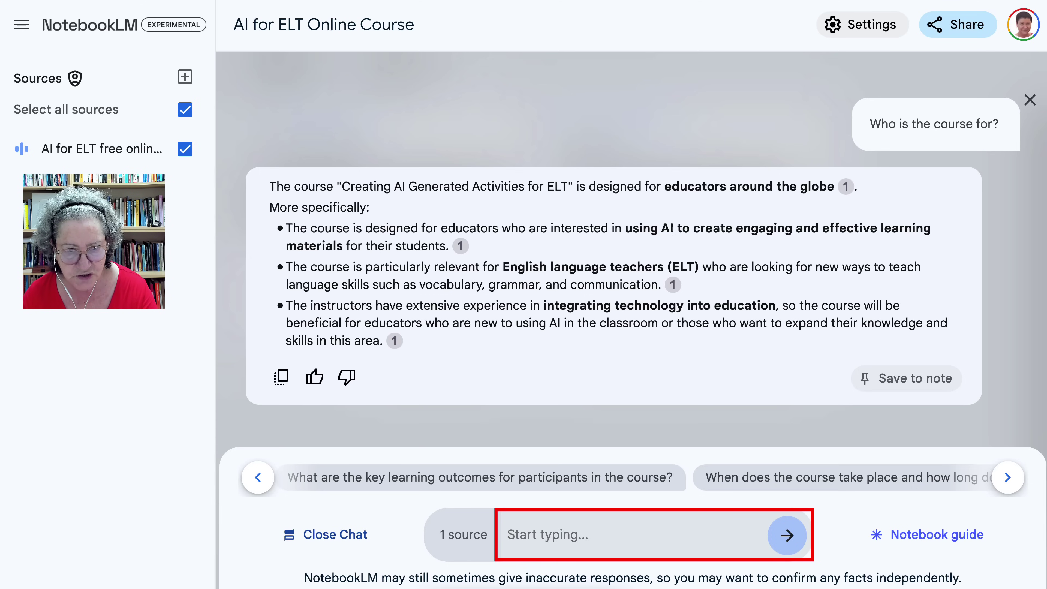
key("Escape")
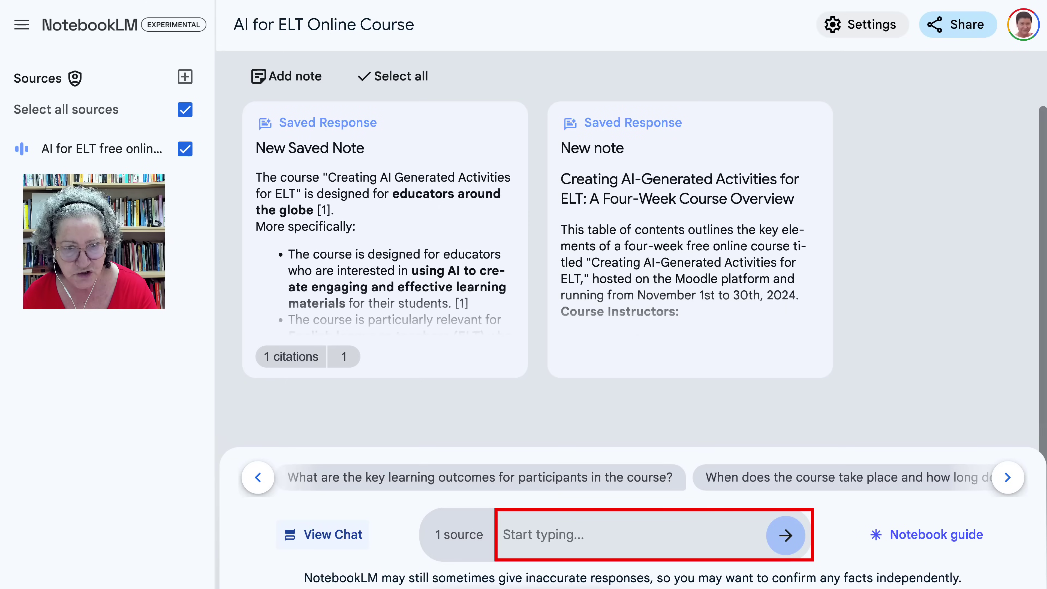
left_click(323, 534)
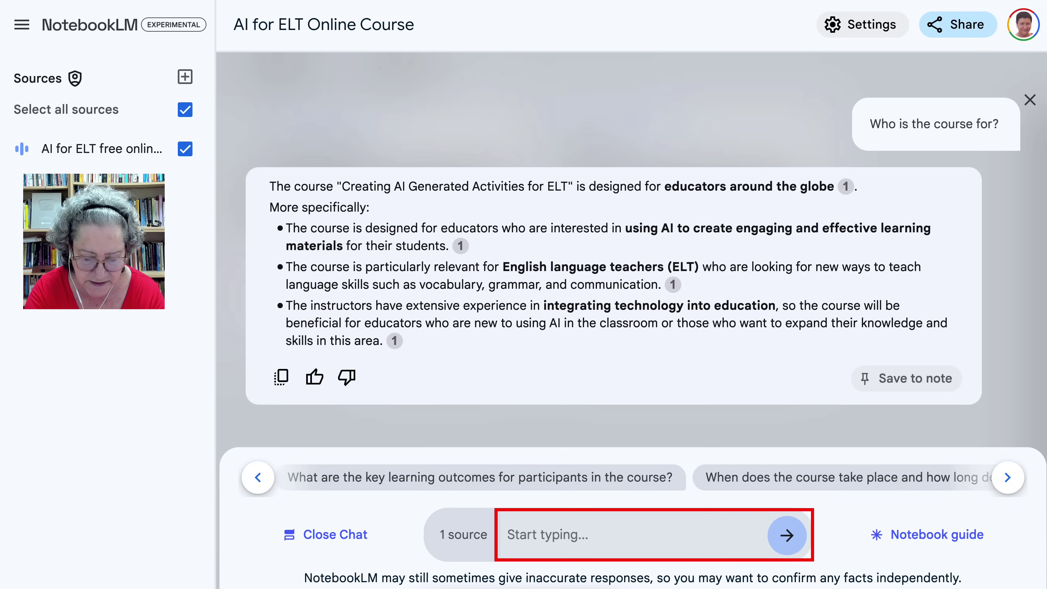
type("How lon")
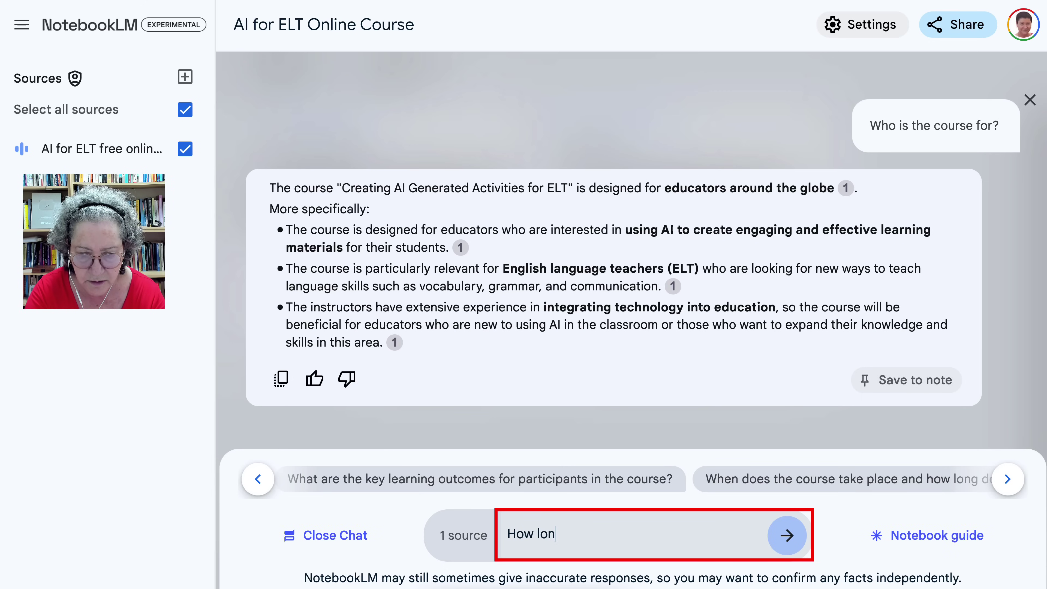
type("g is the cour")
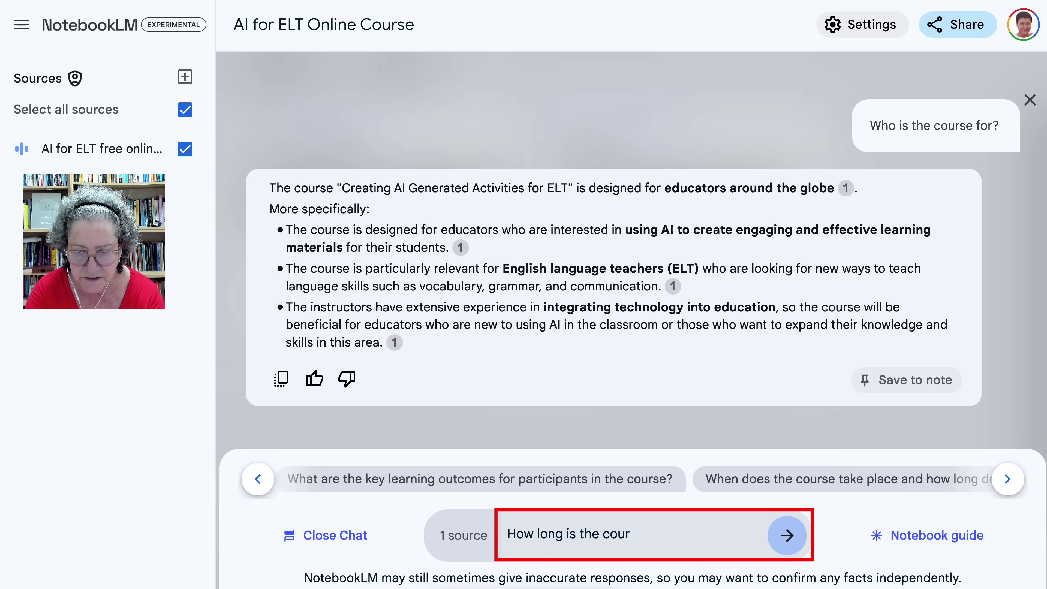
type("se?")
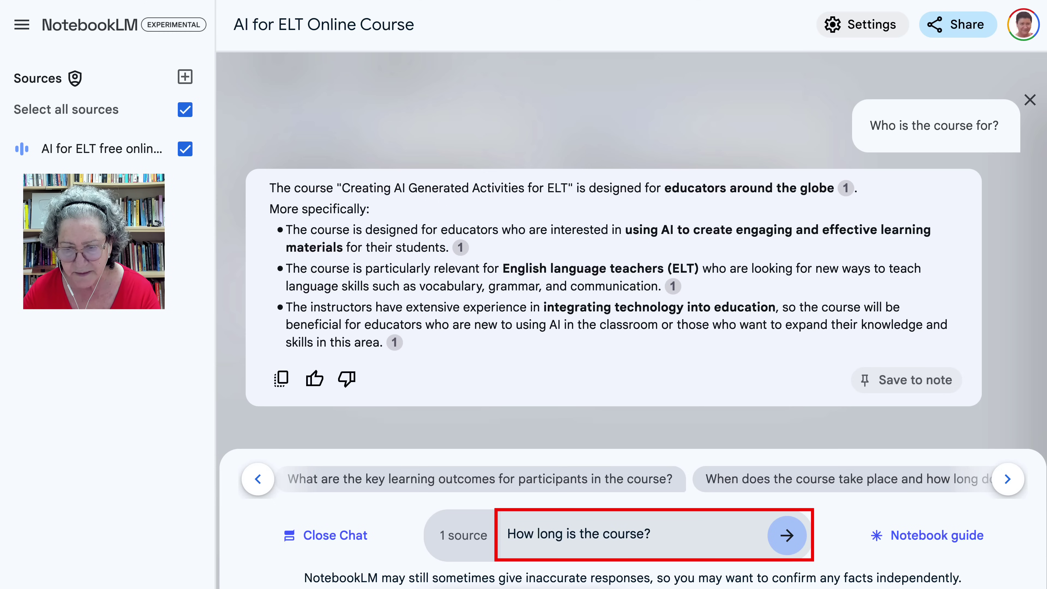
key("Return")
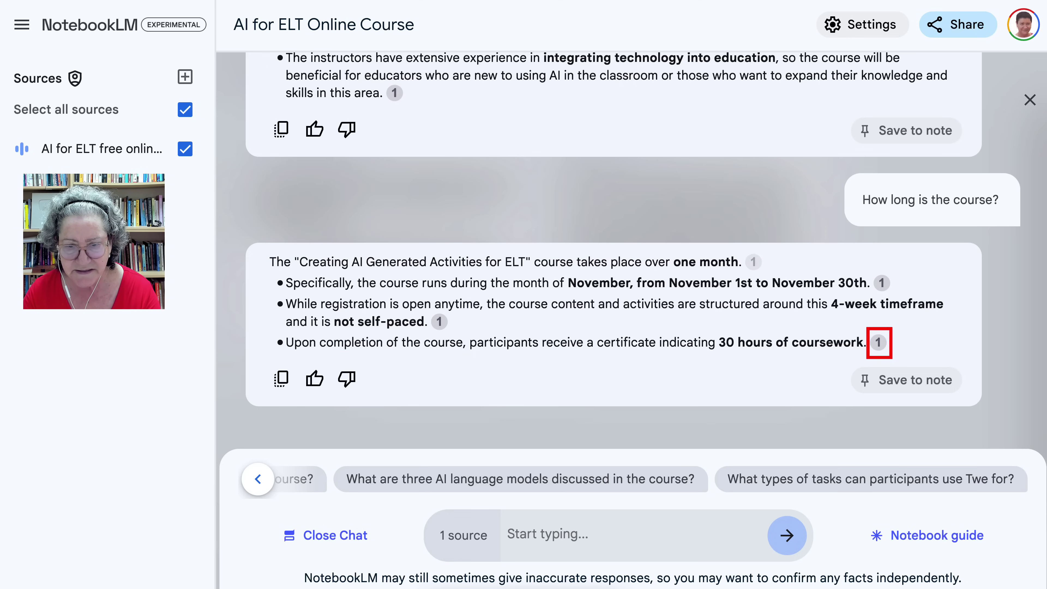
Step: Check the citation for the 30 hours of coursework against the source transcript, and close the source view
left_click(877, 342)
scroll(276, 339, "up", 6)
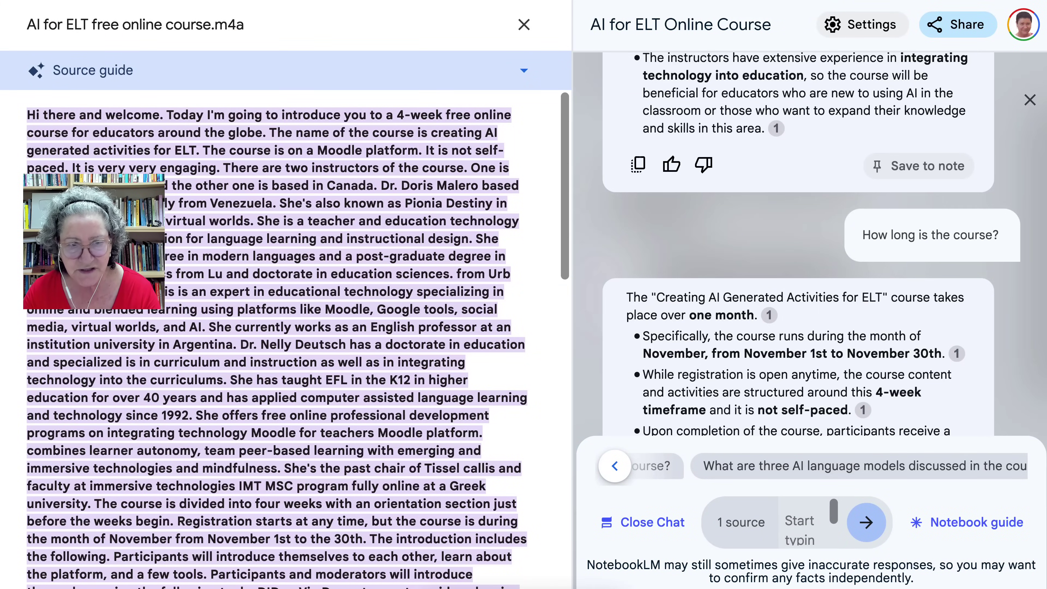
left_click(523, 24)
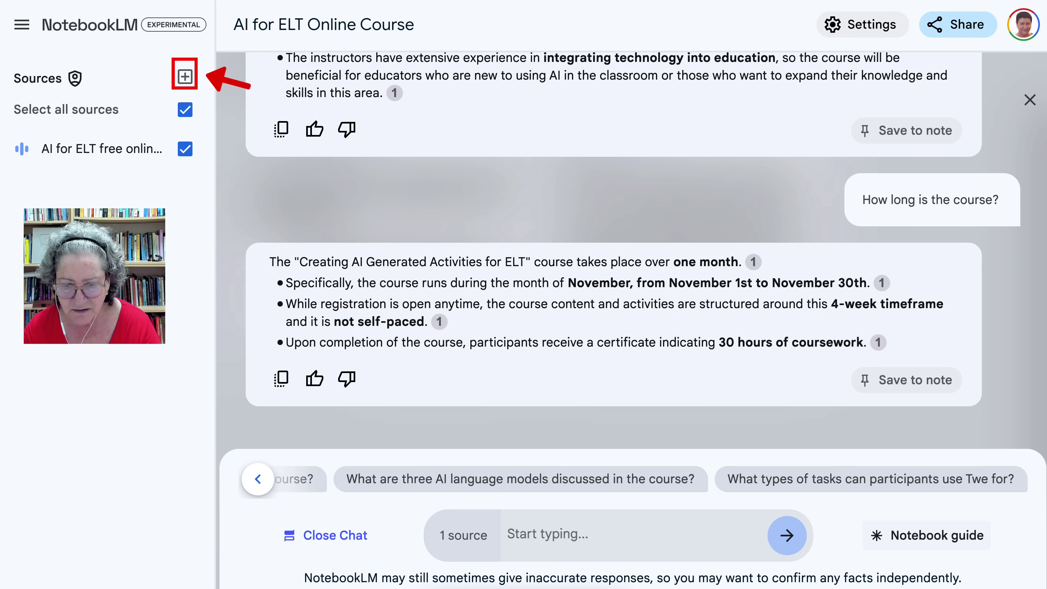
Step: Open the notebook guide and submit the chat prompt "List the tools in a table format."
left_click(926, 535)
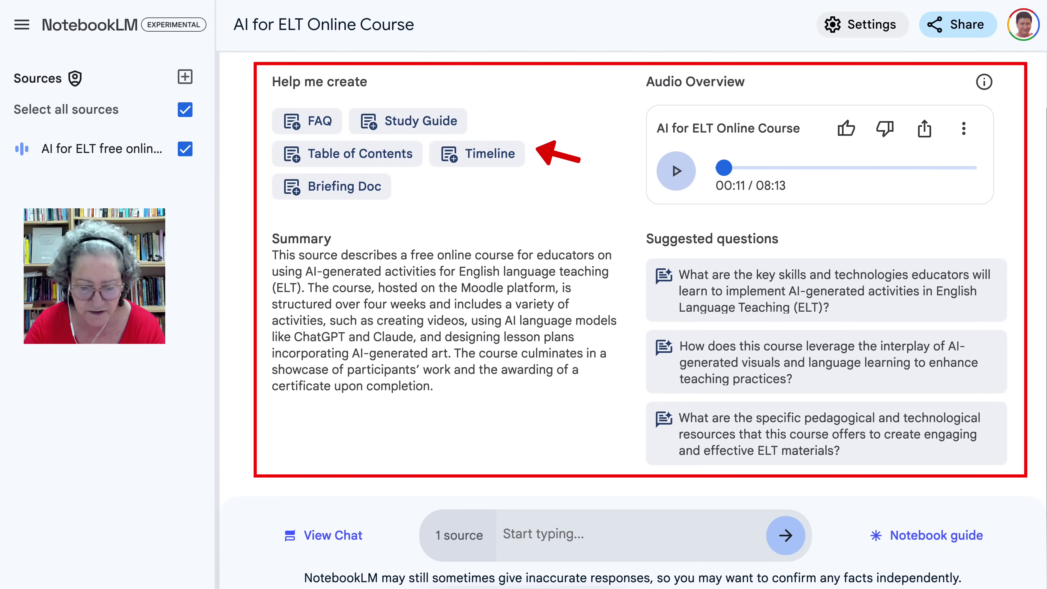
type("W")
key("BackSpace")
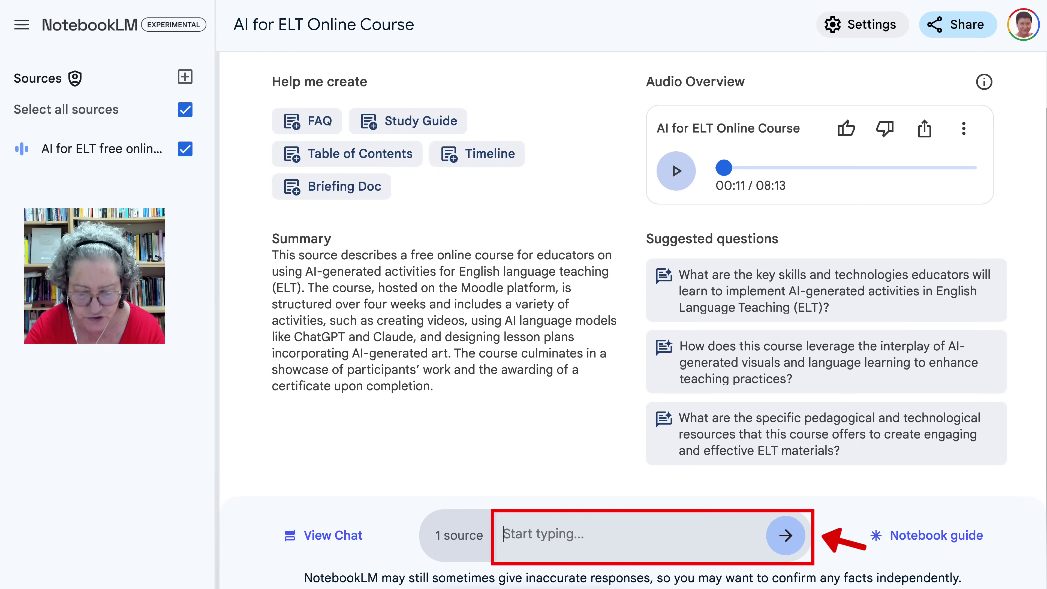
type("List ")
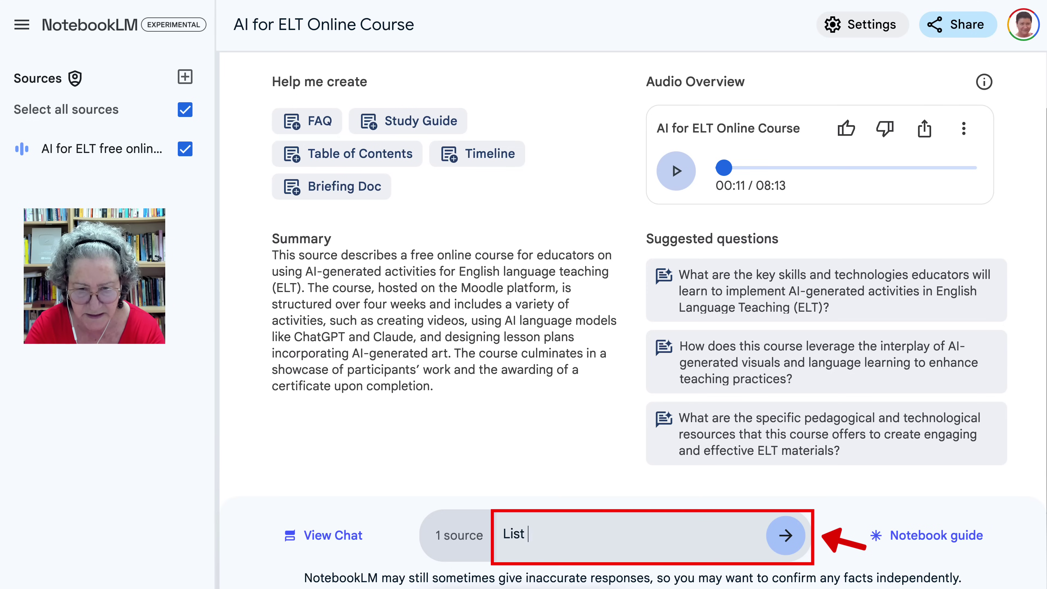
type("the tools ")
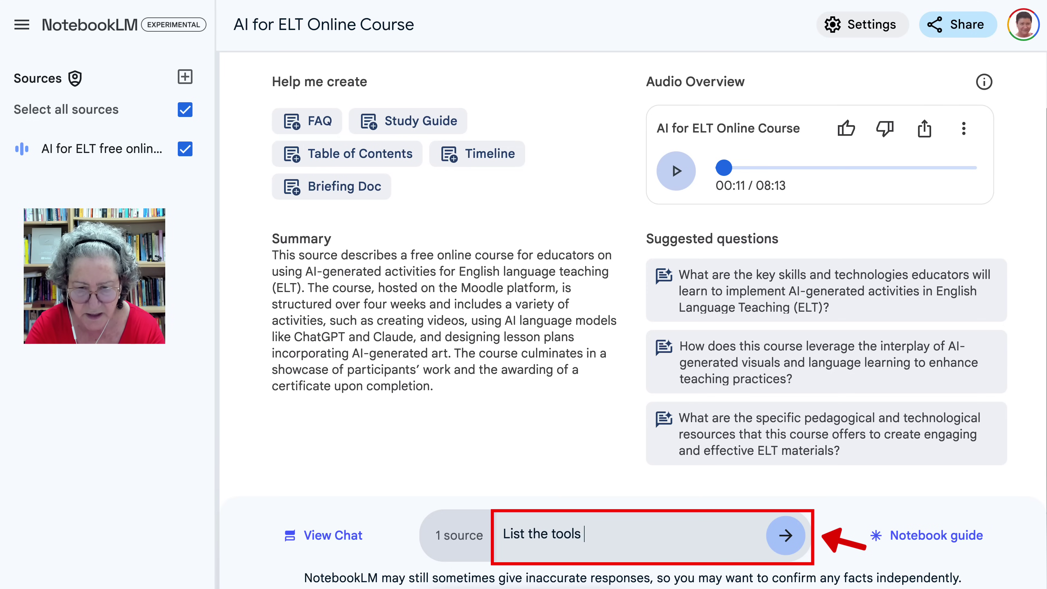
type("in a table f")
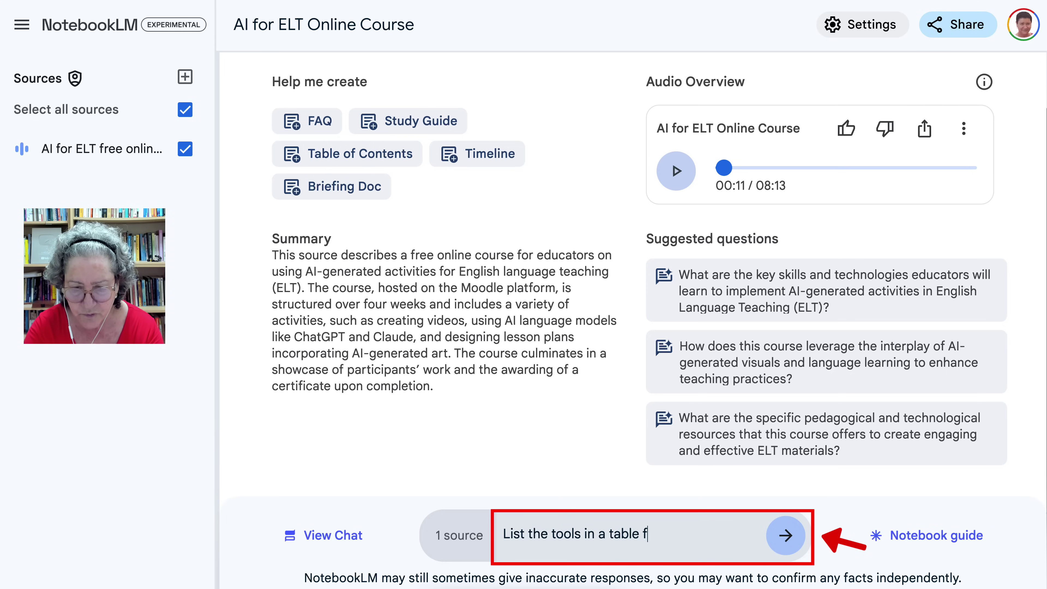
type("ormat.")
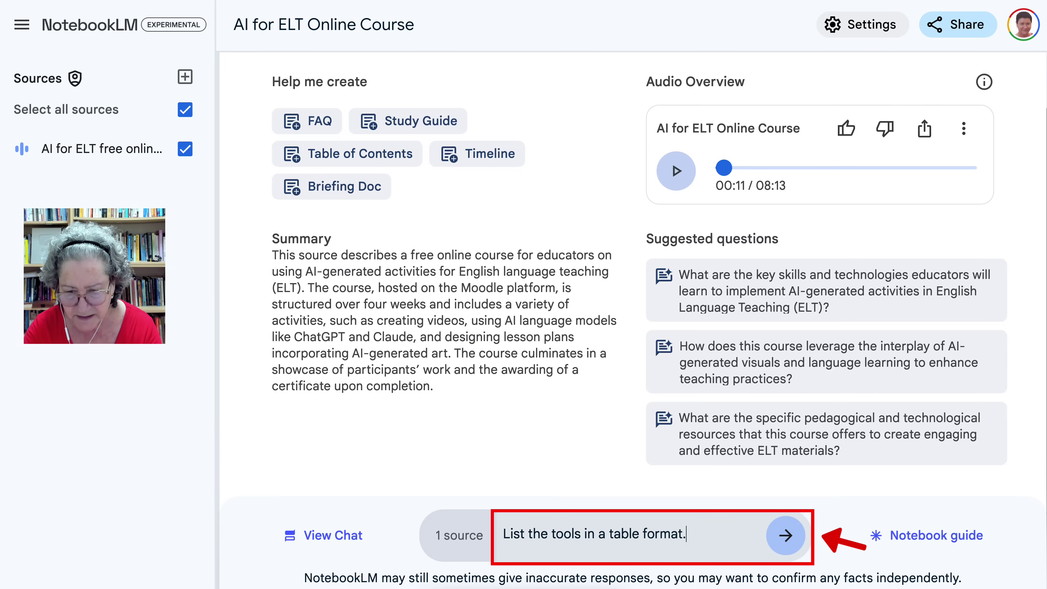
key("Return")
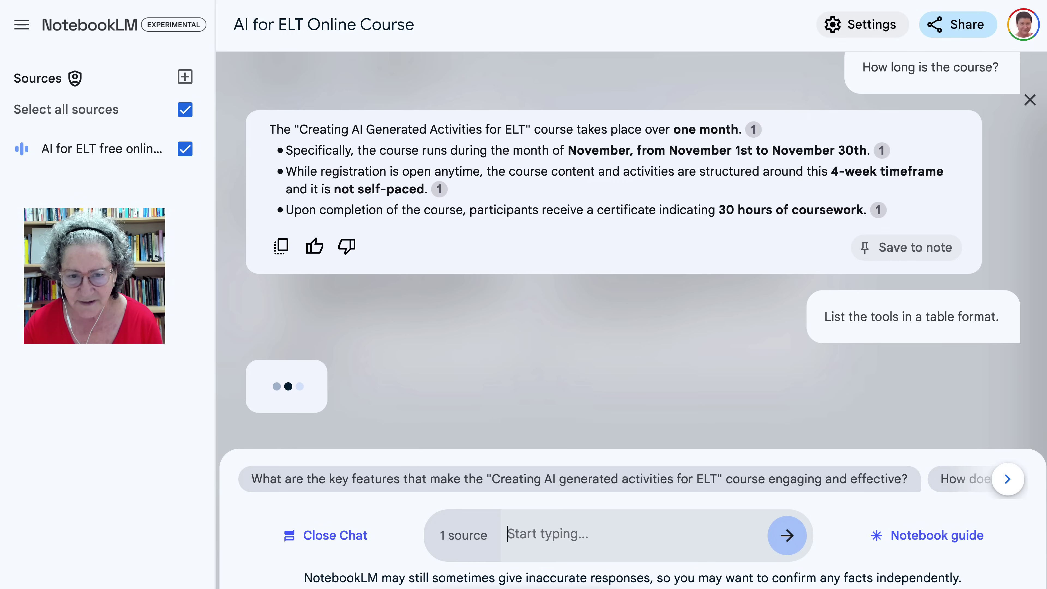
Step: Read through the generated table of AI tools and their descriptions, from its first row to the closing remark
scroll(614, 250, "up", 3)
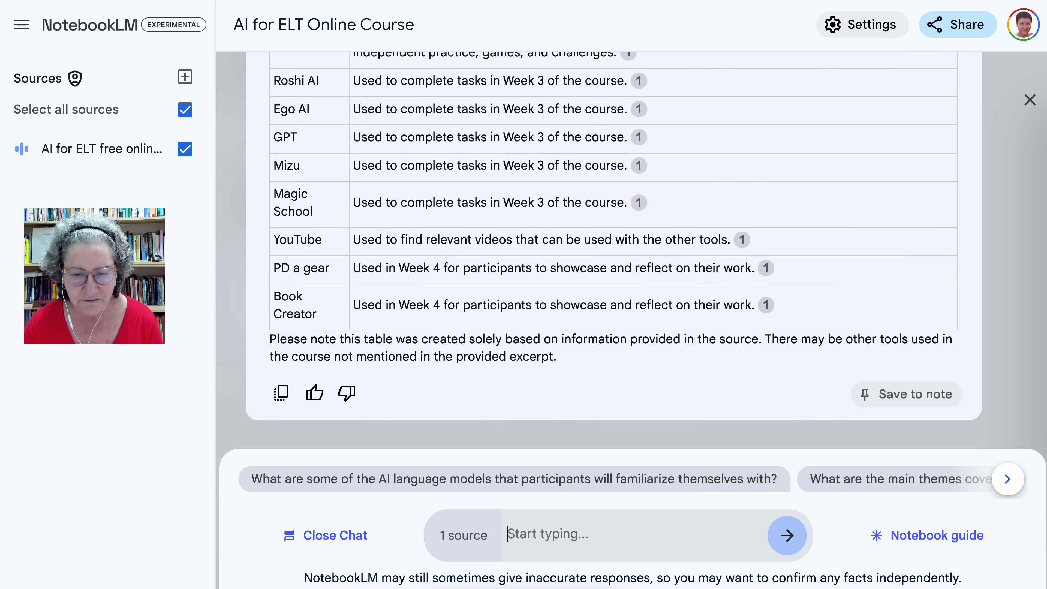
scroll(613, 251, "up", 5)
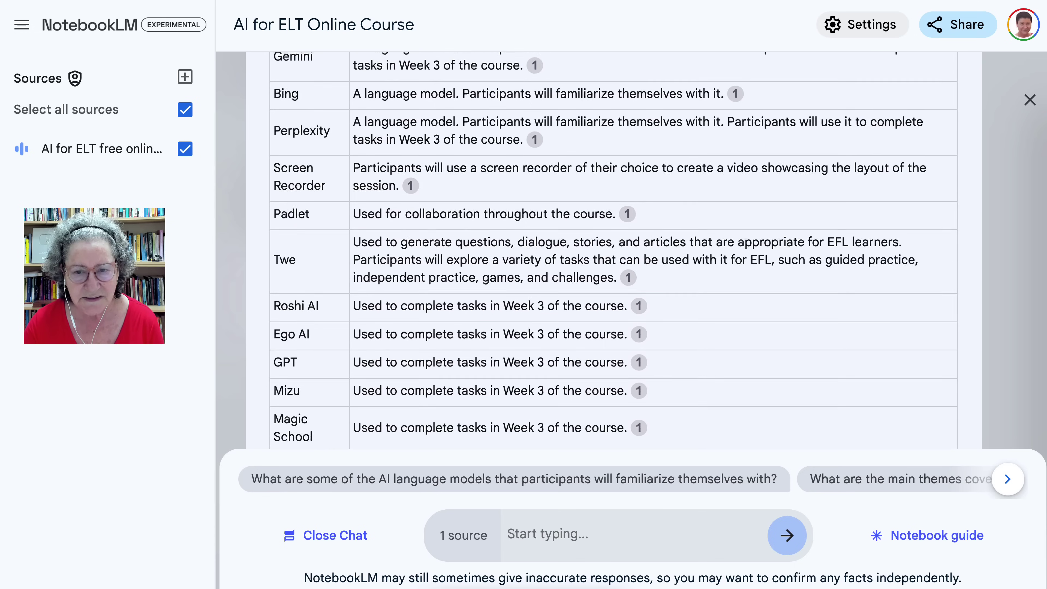
scroll(613, 251, "up", 6)
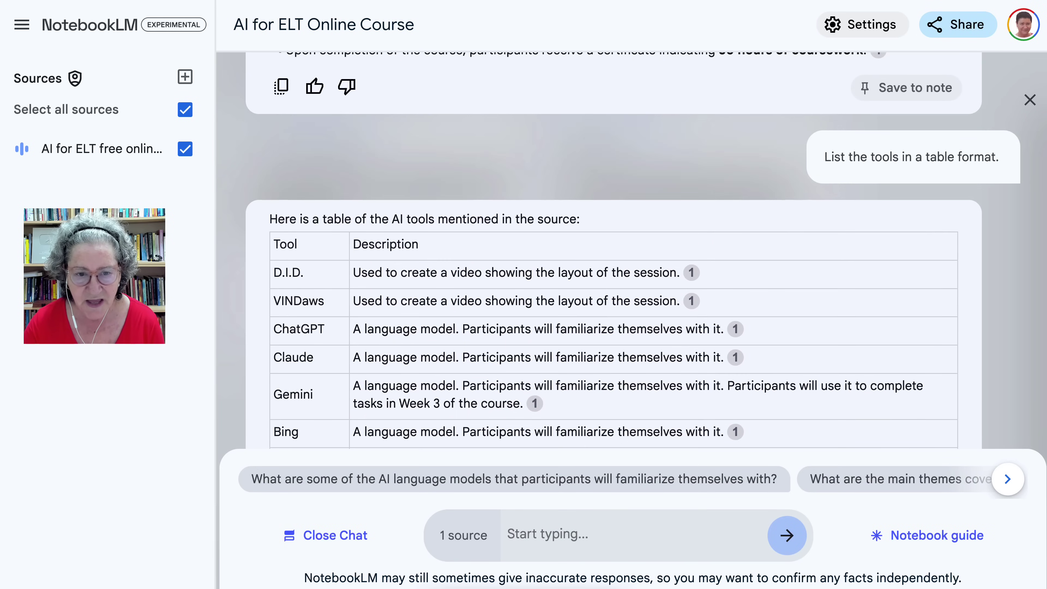
mouse_move(691, 272)
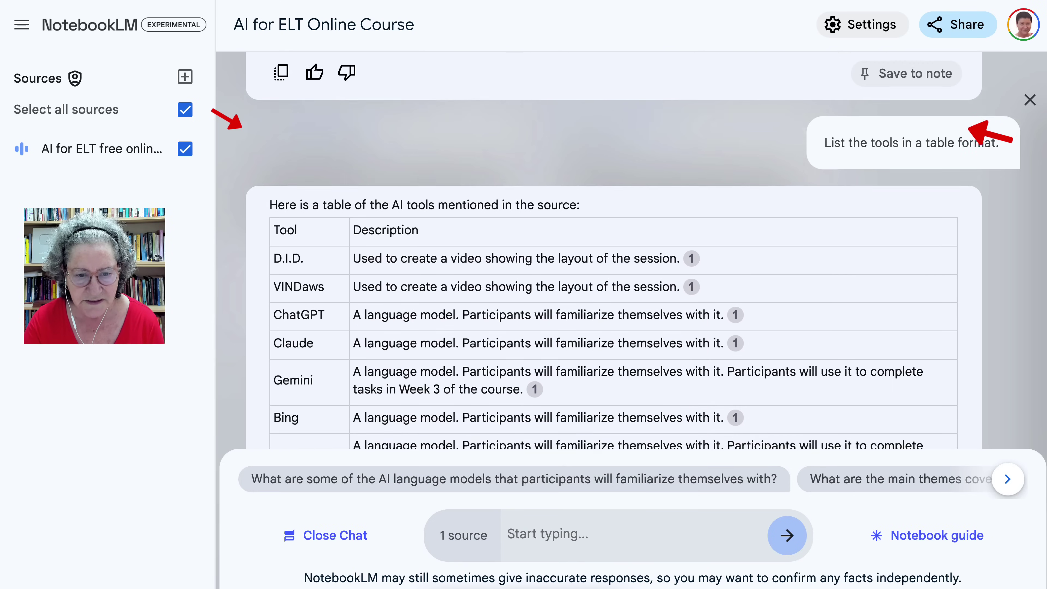
scroll(613, 251, "down", 3)
scroll(613, 251, "down", 3)
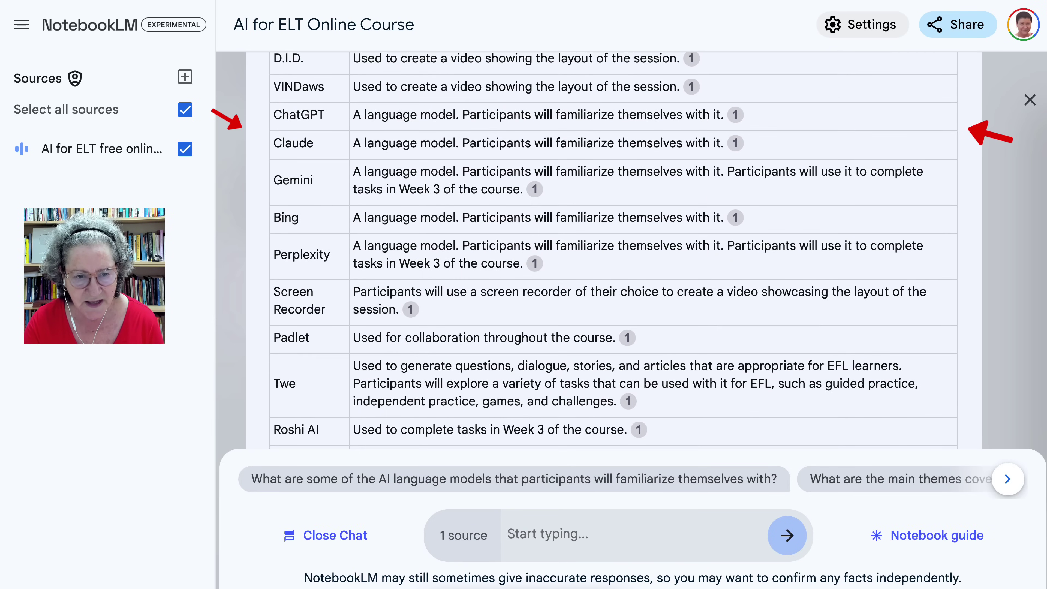
scroll(613, 249, "down", 10)
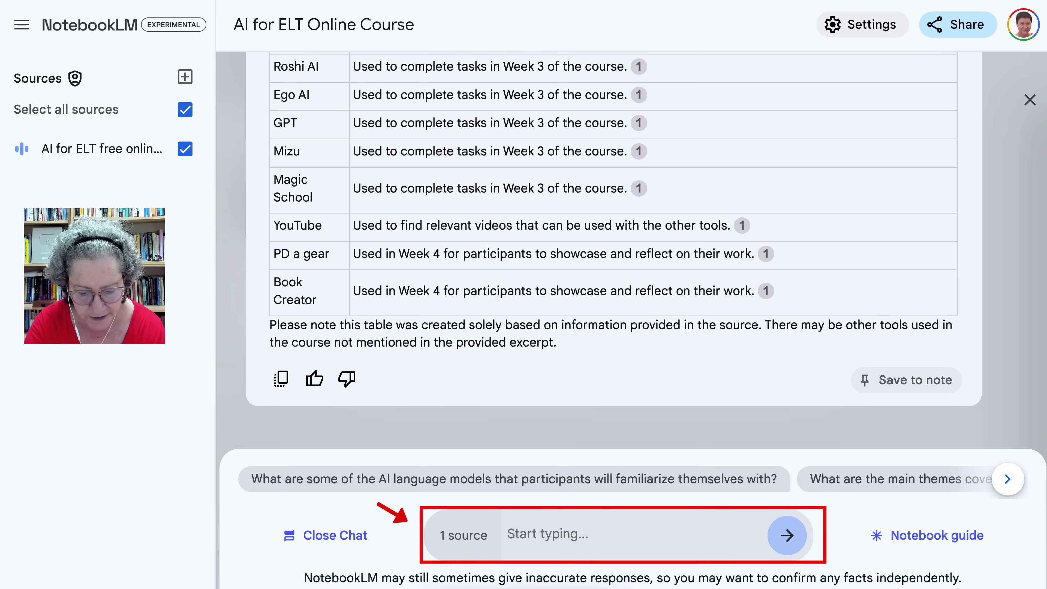
Step: Submit the chat prompt "Generate a table with the list of tools, descriptions, and full urls"
type("Generate a")
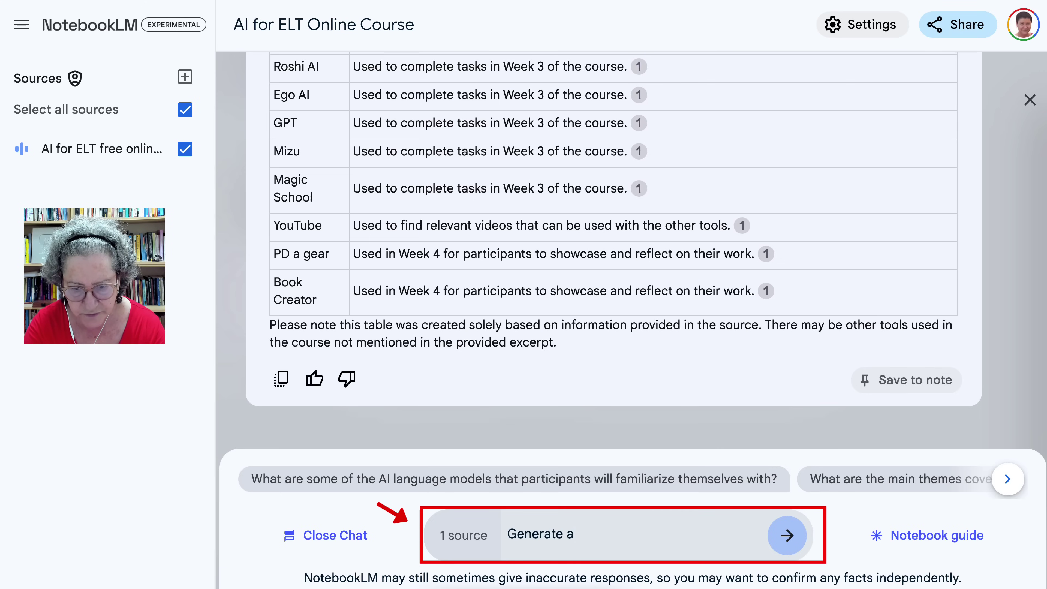
type(" table with t")
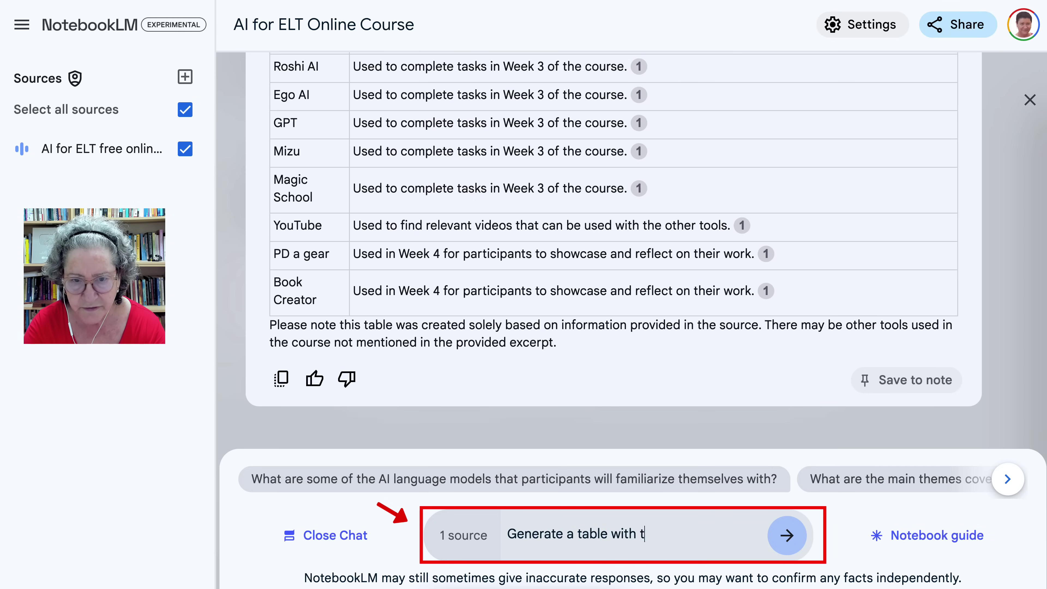
type("he e")
key("BackSpace")
type("list of ")
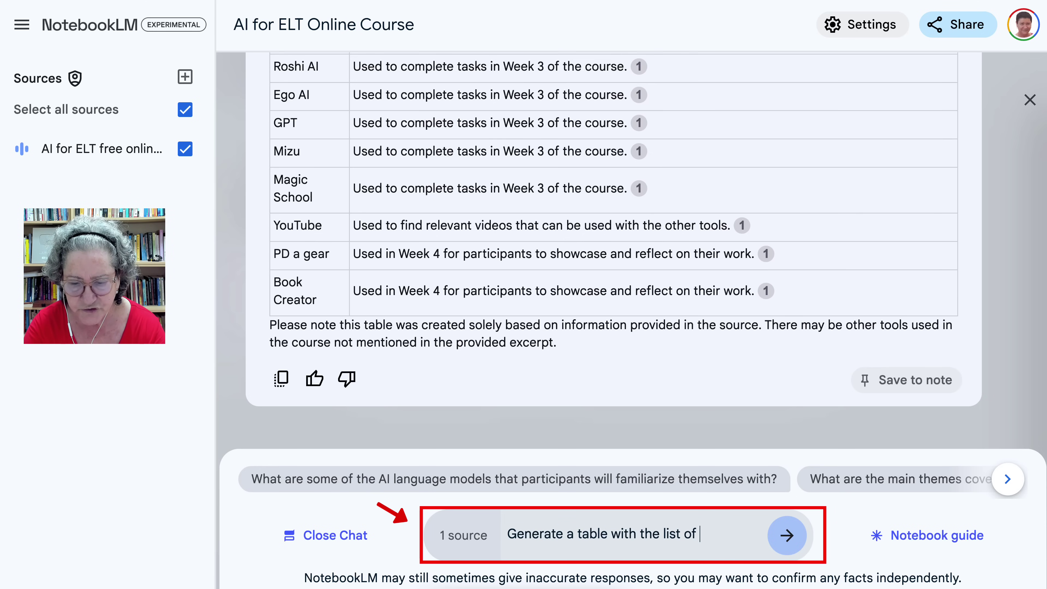
type("tools, des")
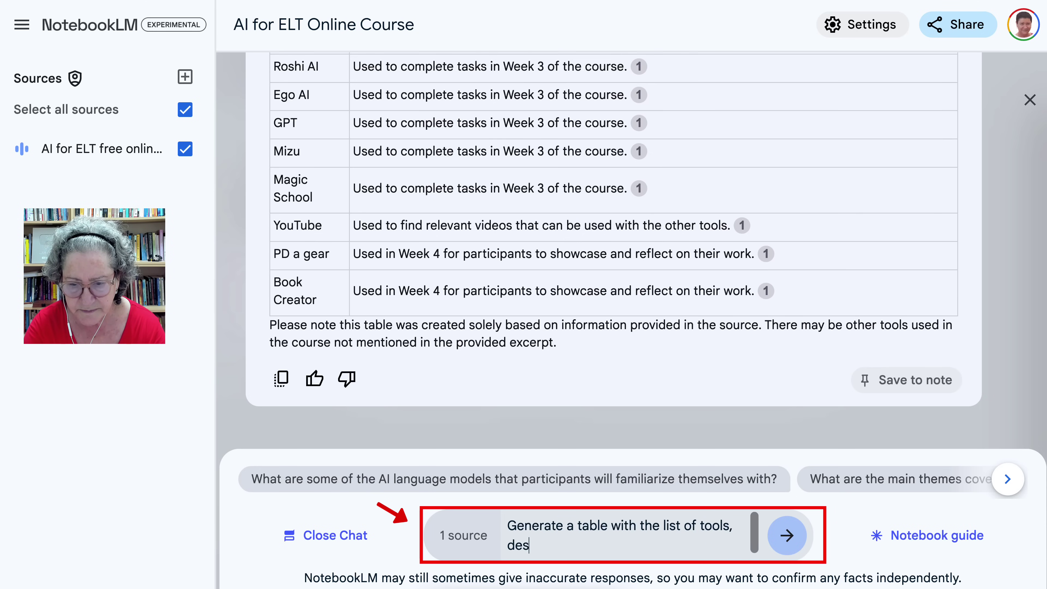
type("criptios")
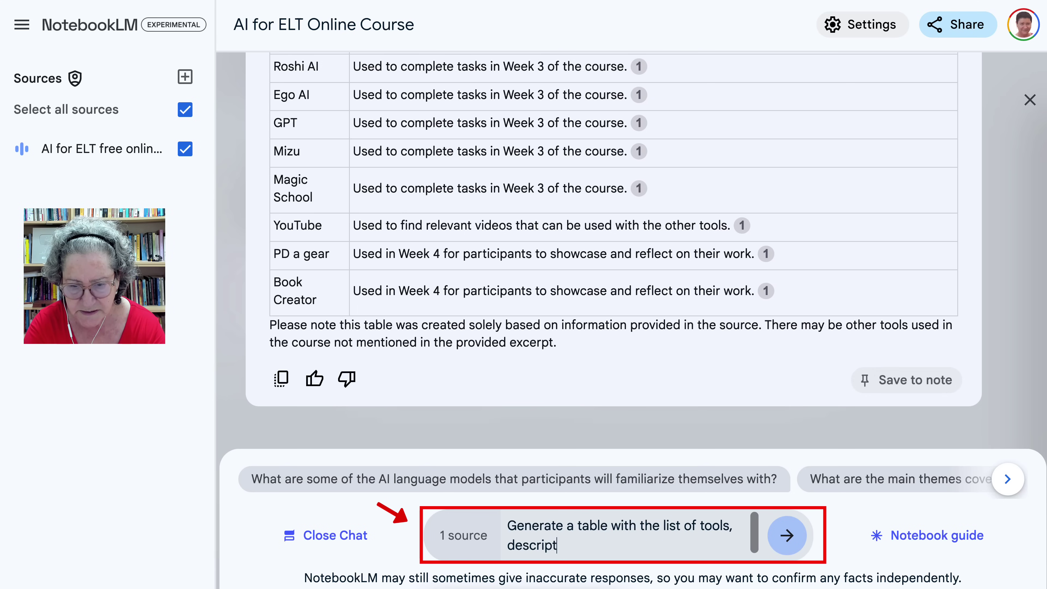
key("BackSpace")
type("ns, and")
key("BackSpace")
key("BackSpace")
type("nd  f")
key("BackSpace")
key("BackSpace")
type("full urls")
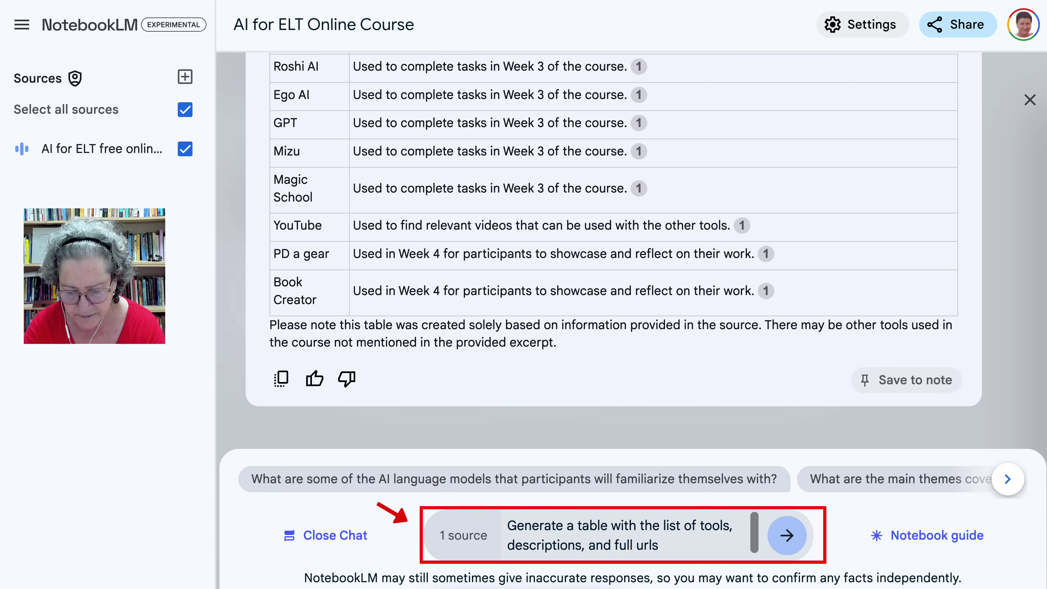
key("Return")
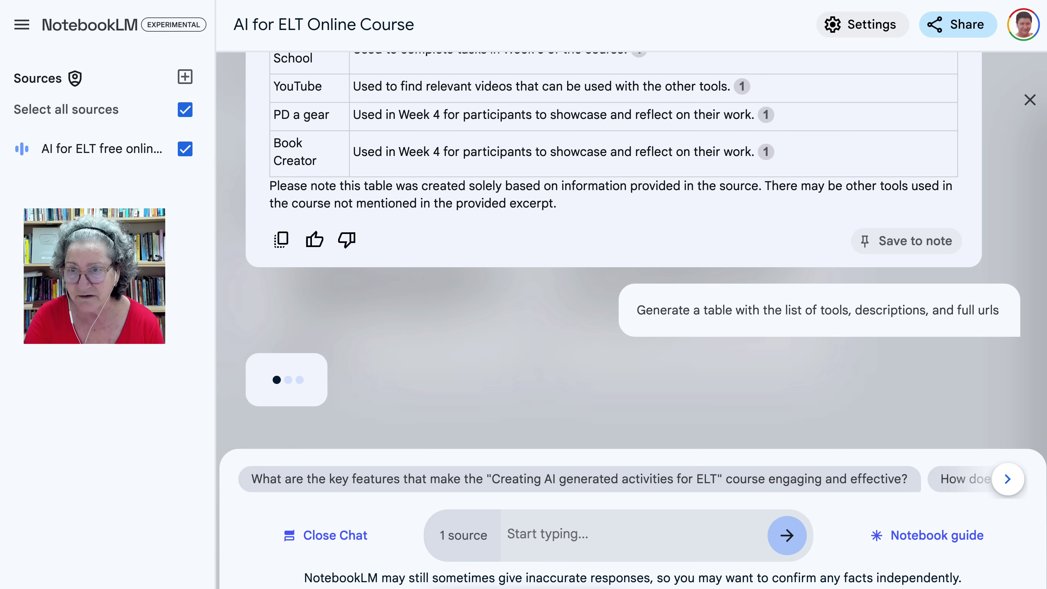
Step: Examine the new tools table, checking which tools have a full URL, down to the important notes below it
scroll(614, 248, "up", 8)
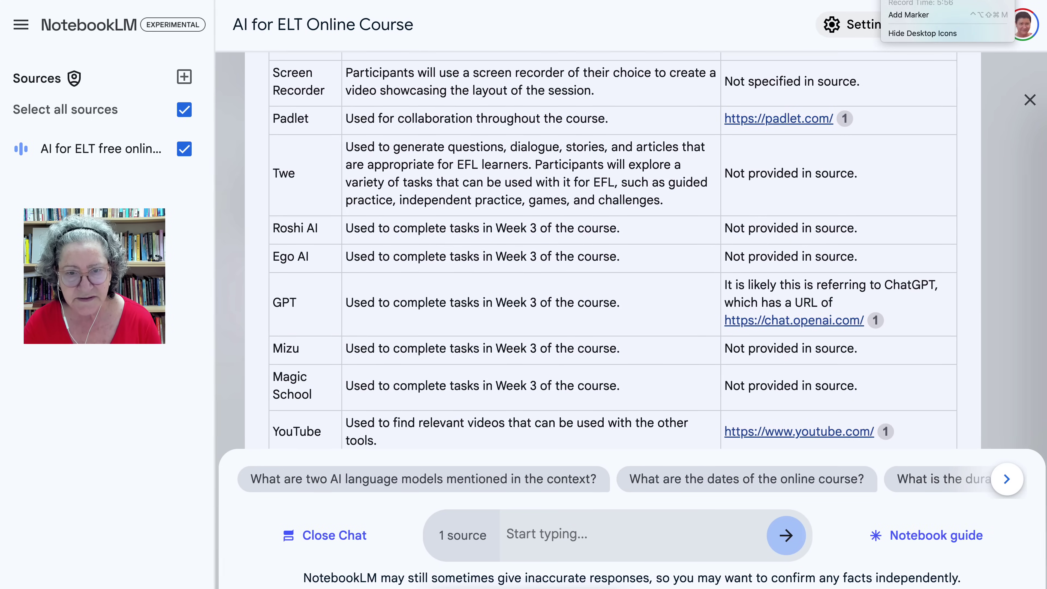
scroll(613, 248, "up", 1)
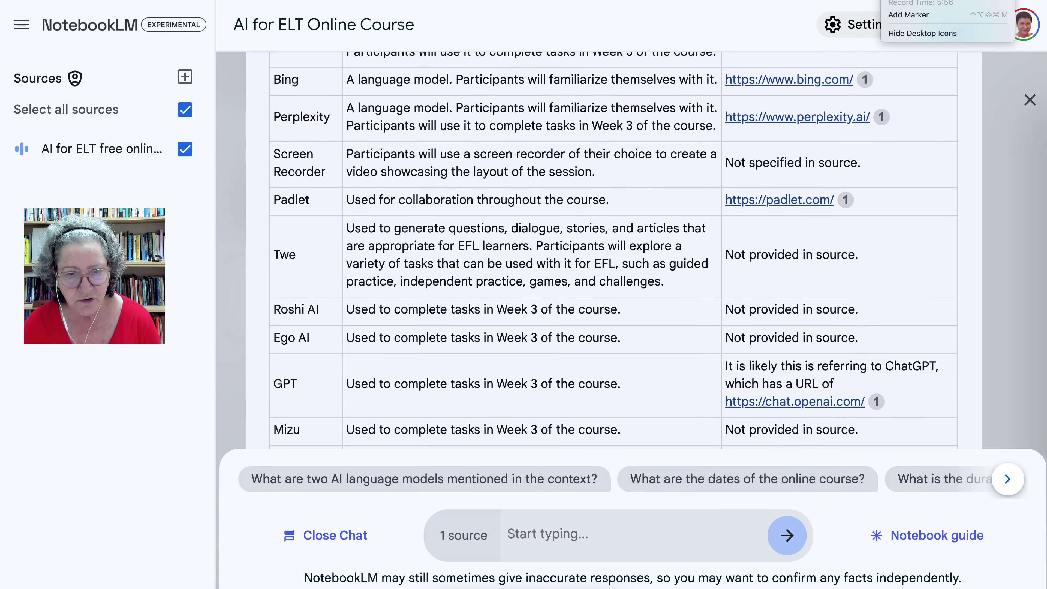
scroll(613, 247, "up", 3)
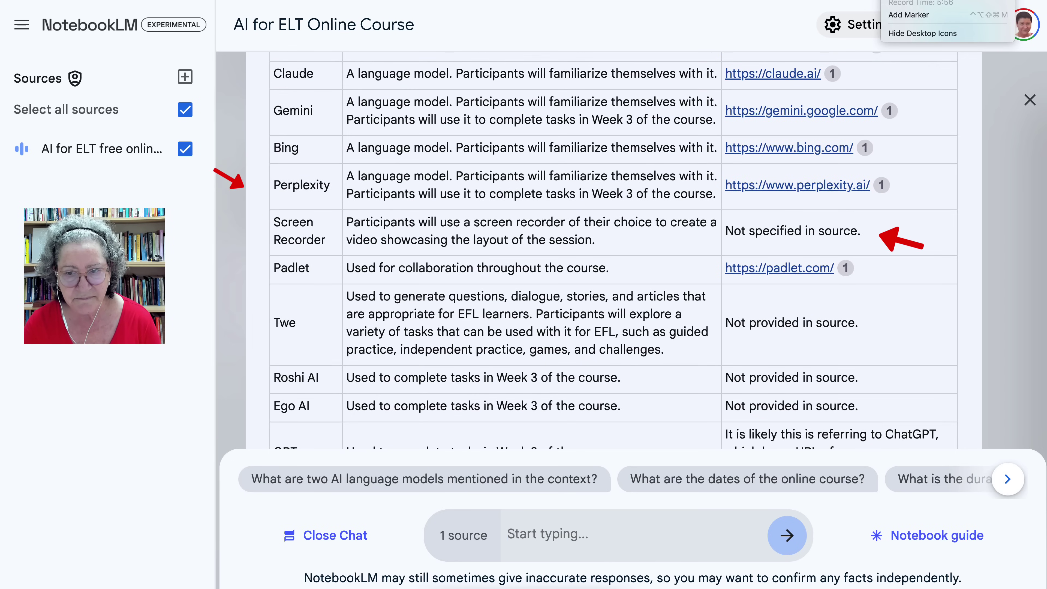
scroll(613, 248, "up", 2)
scroll(773, 239, "up", 3)
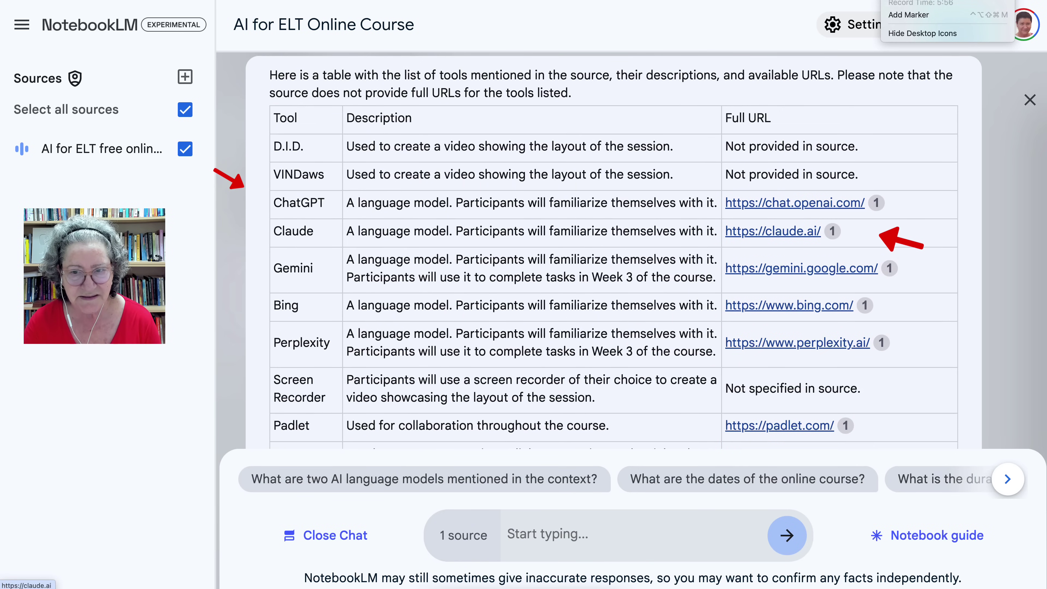
scroll(773, 239, "down", 3)
scroll(613, 251, "down", 10)
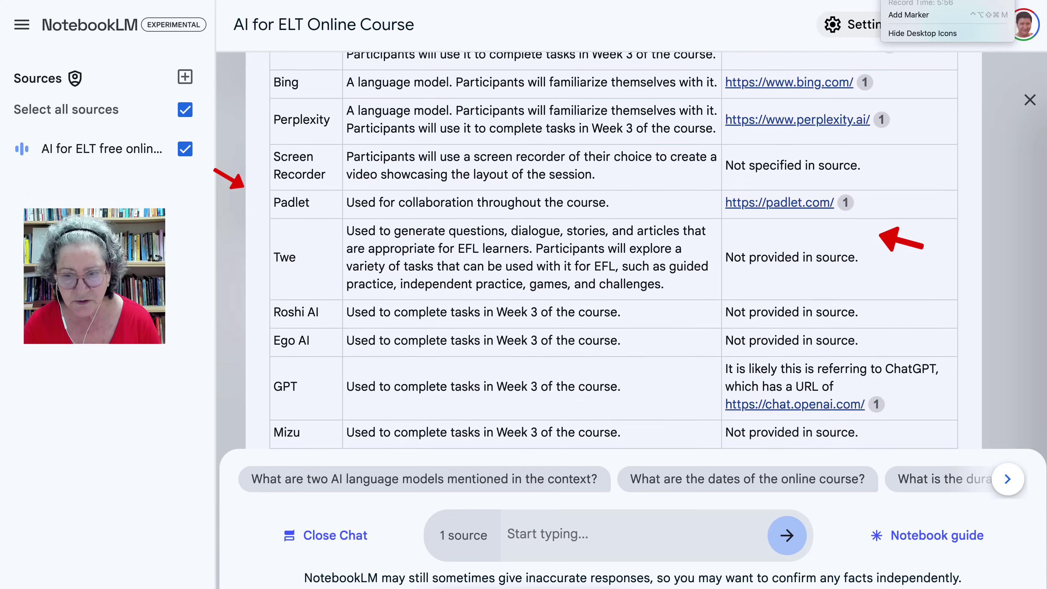
scroll(614, 251, "down", 3)
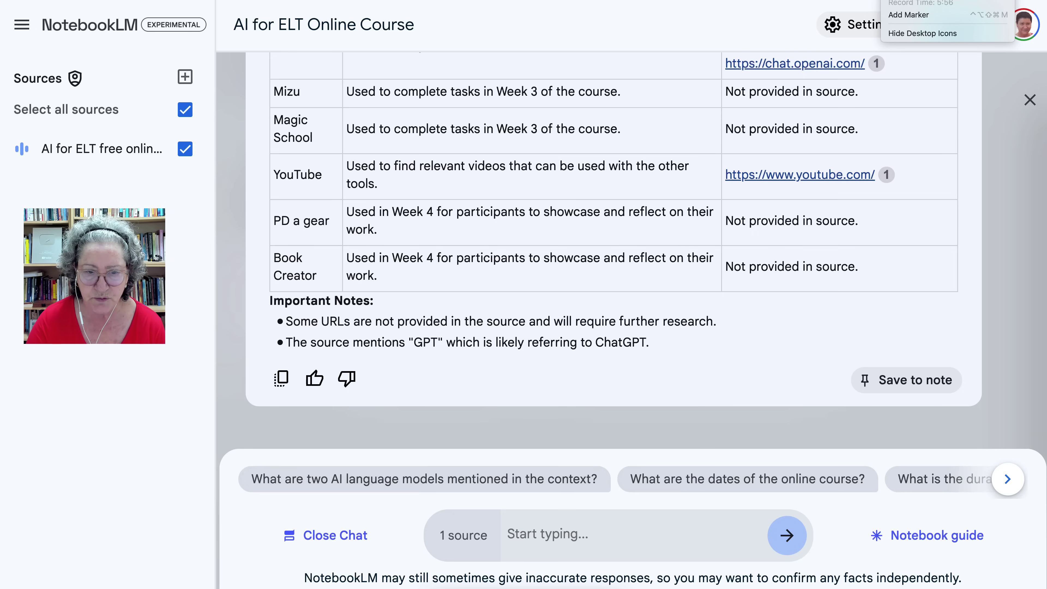
Step: Save the tools table with URLs as a note and return to the chat
left_click(906, 379)
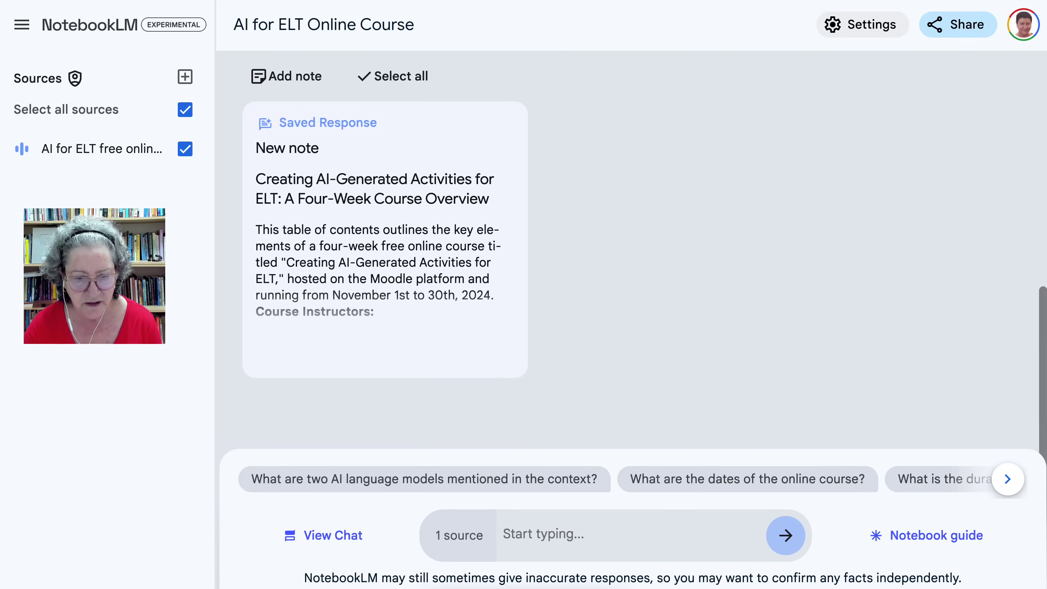
left_click(323, 535)
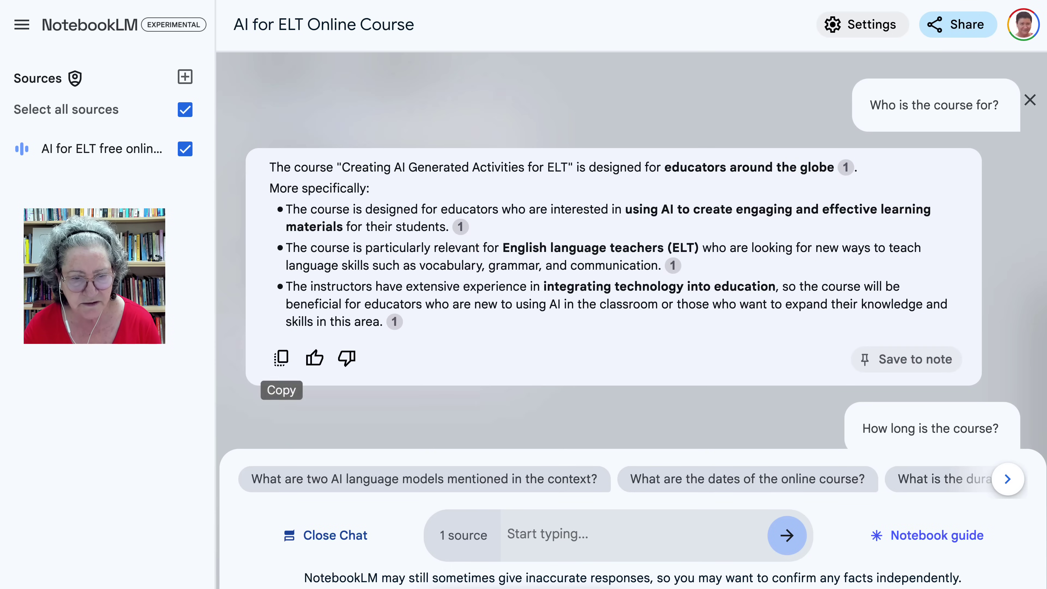
Step: Point out the copy and good-response options on the answer about who the course is for, and collapse the sources sidebar
left_click(281, 357)
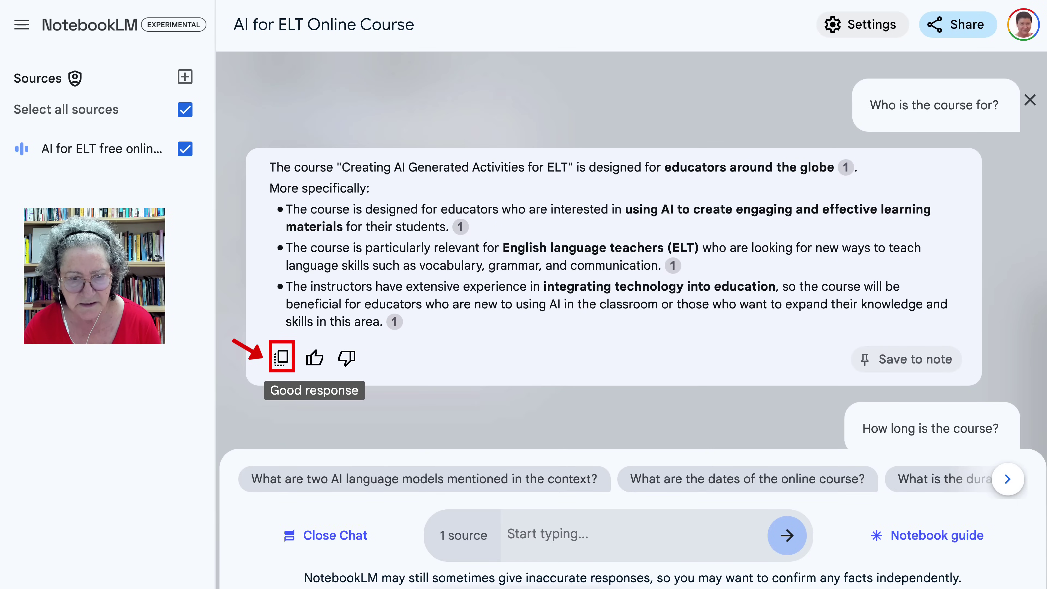
left_click(314, 357)
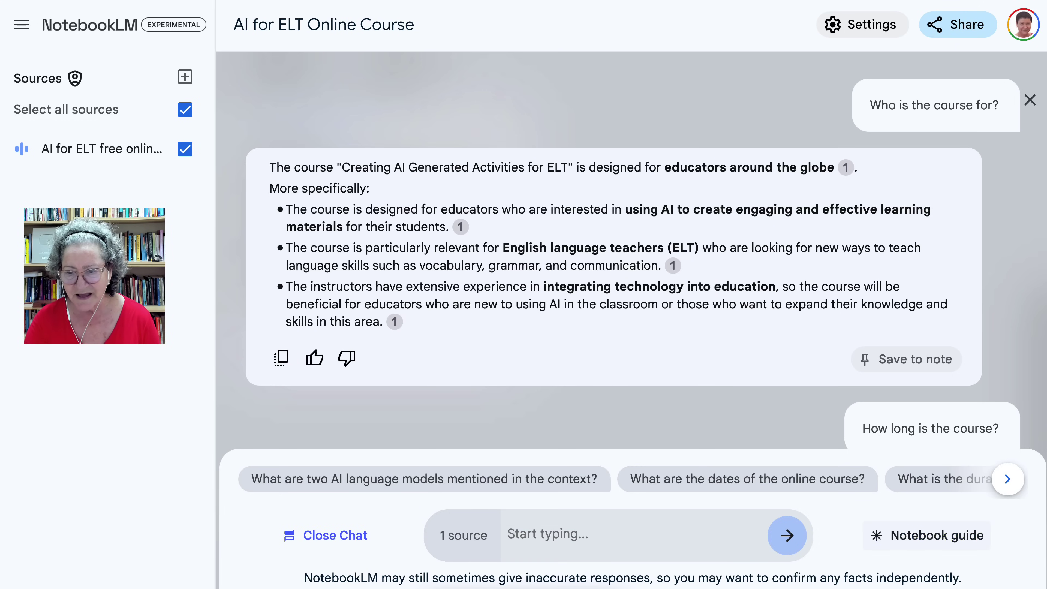
left_click(21, 24)
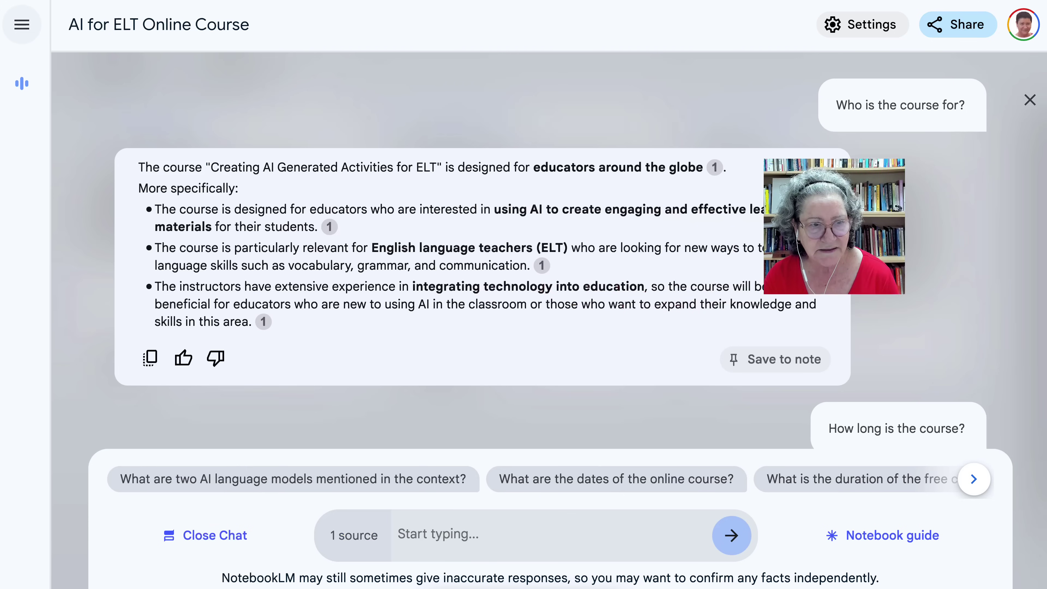